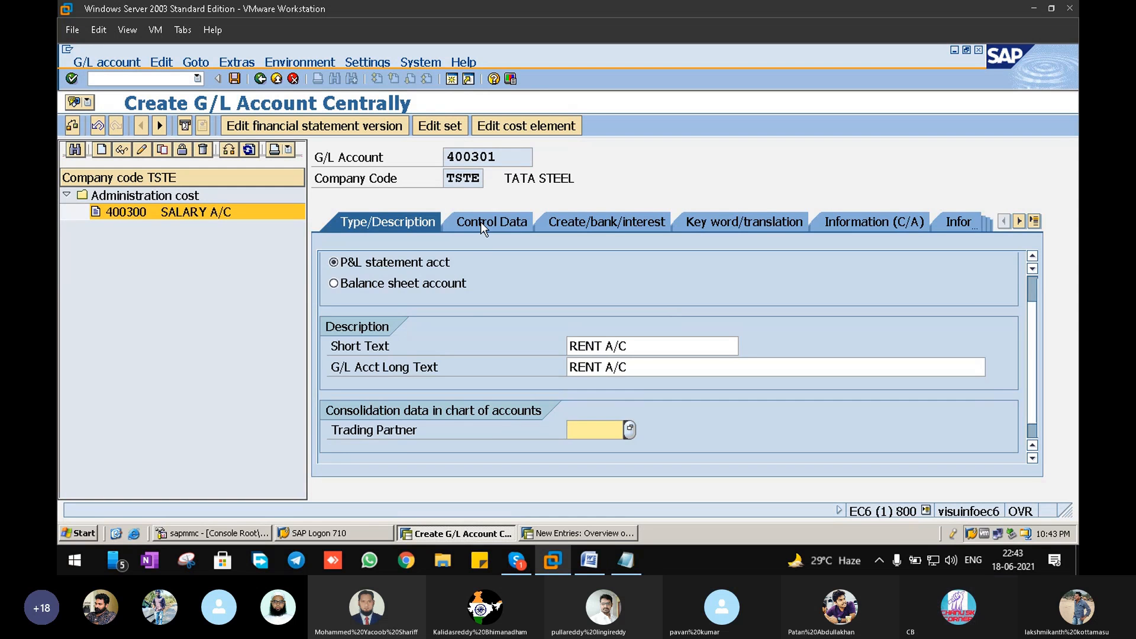
- In the control data of G/L account 400301, enable only balances in local currency and line item display, and set sort key 001
click(481, 222)
click(424, 307)
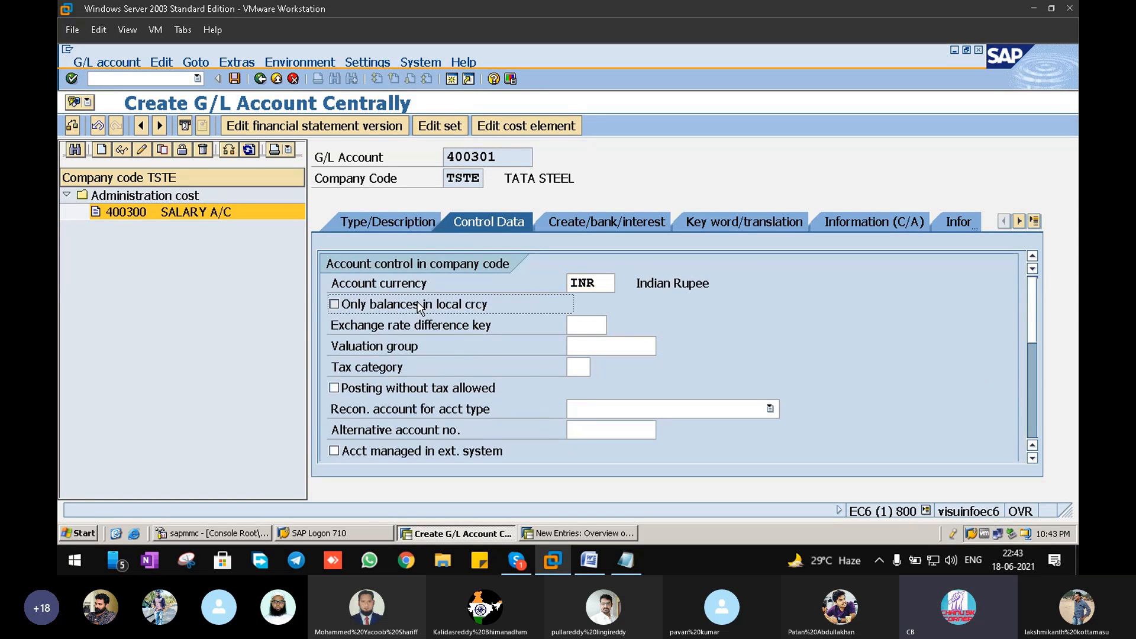
scroll(503, 399, down, 2)
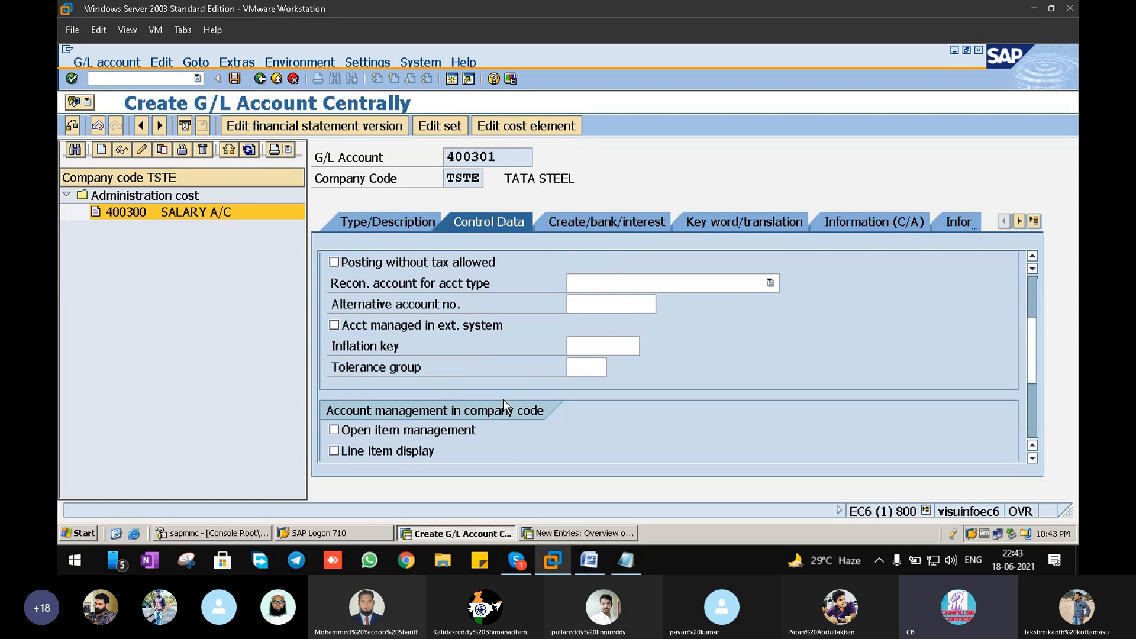
scroll(371, 424, down, 1)
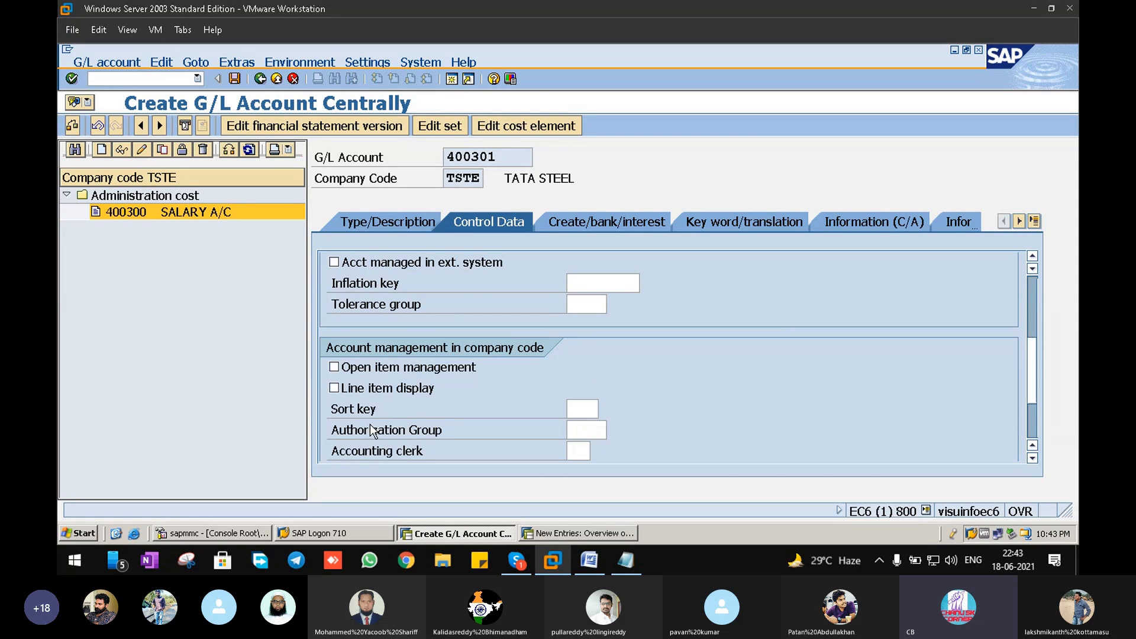
click(342, 389)
click(578, 413)
text(001)
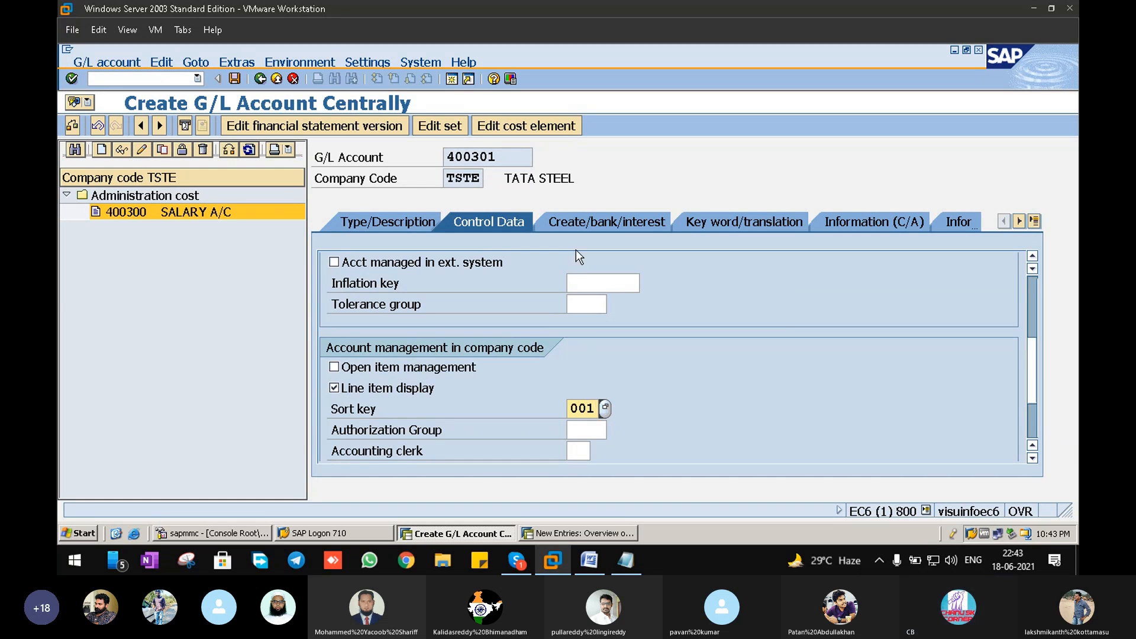
- Assign field status group G001 to G/L account 400301 and save the account
click(579, 225)
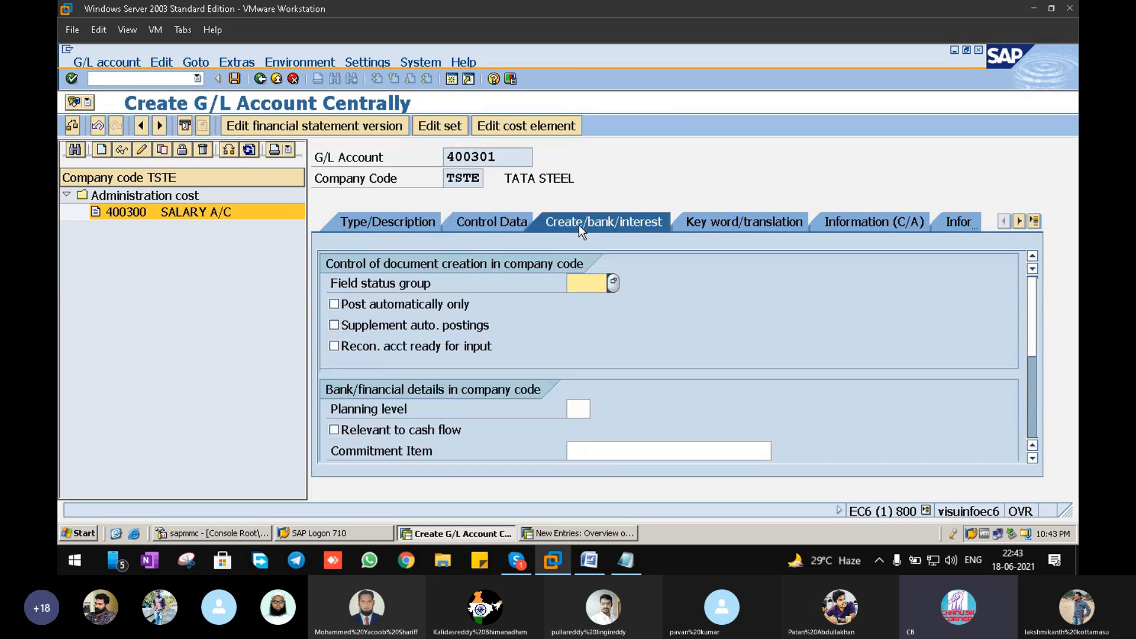
text(G001)
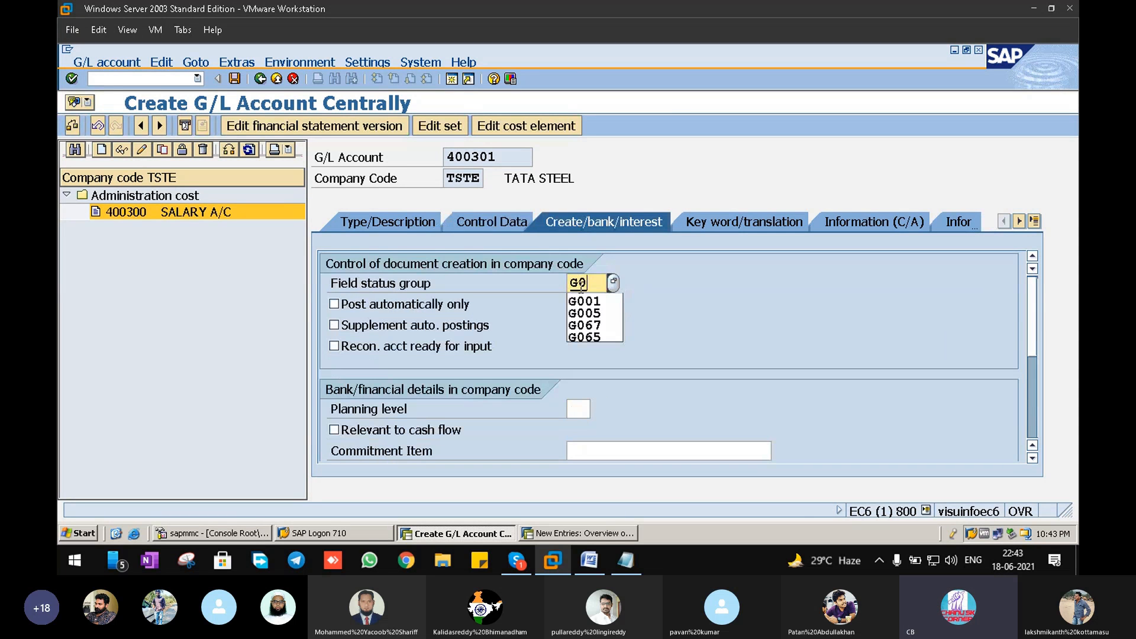
click(235, 85)
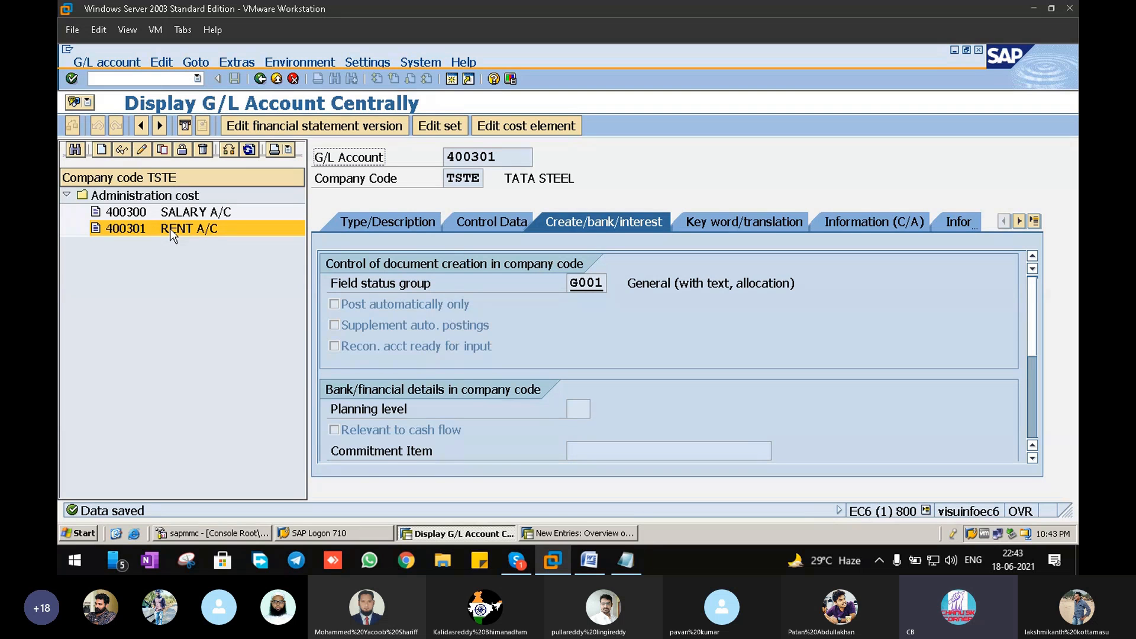
- Copy G/L account 400301 to a new account 400303 in company code TSTE
click(163, 156)
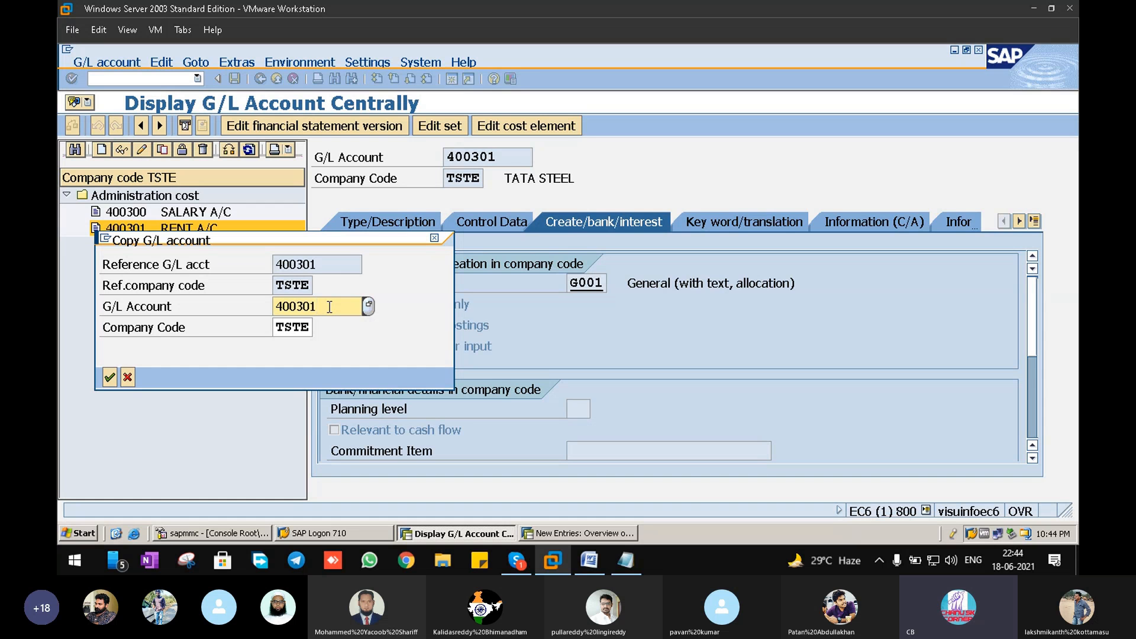
key(BackSpace)
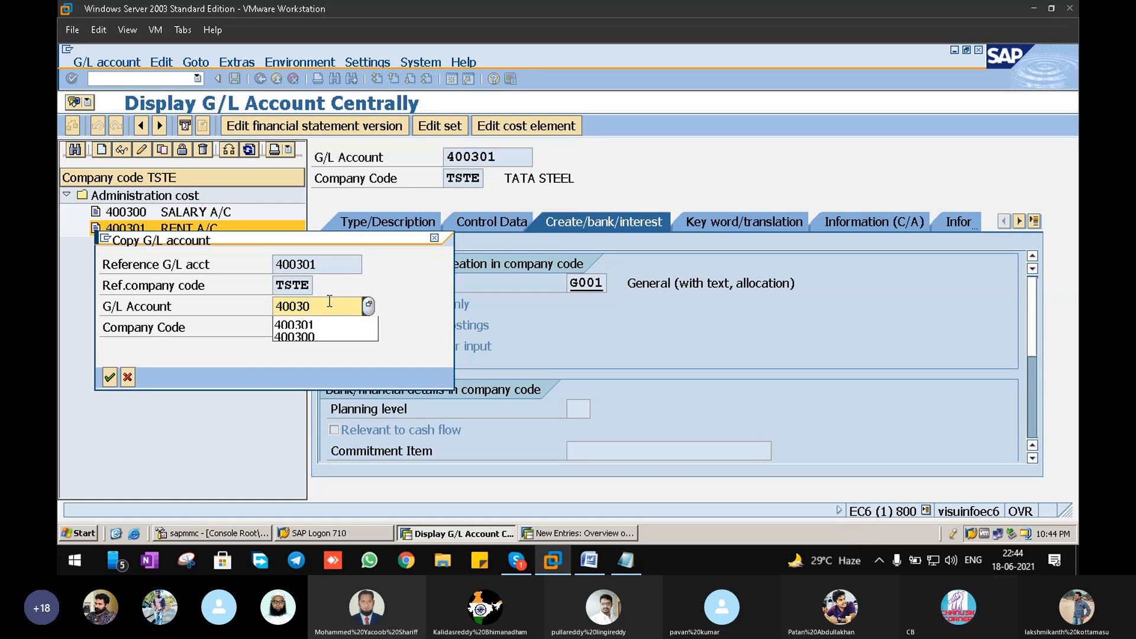
text(3)
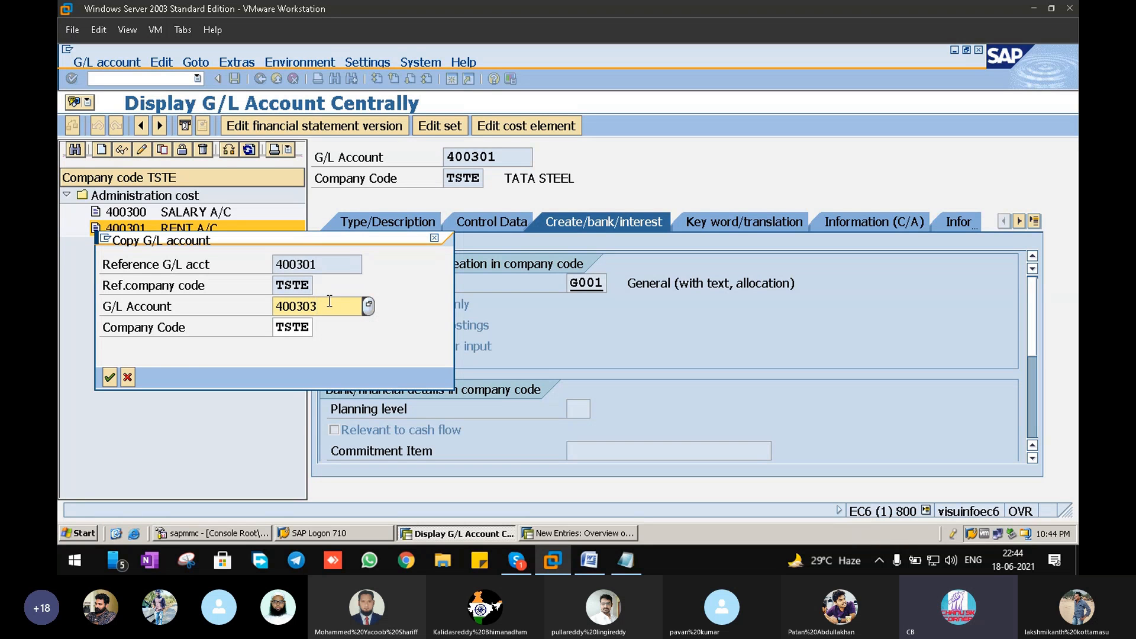
click(109, 377)
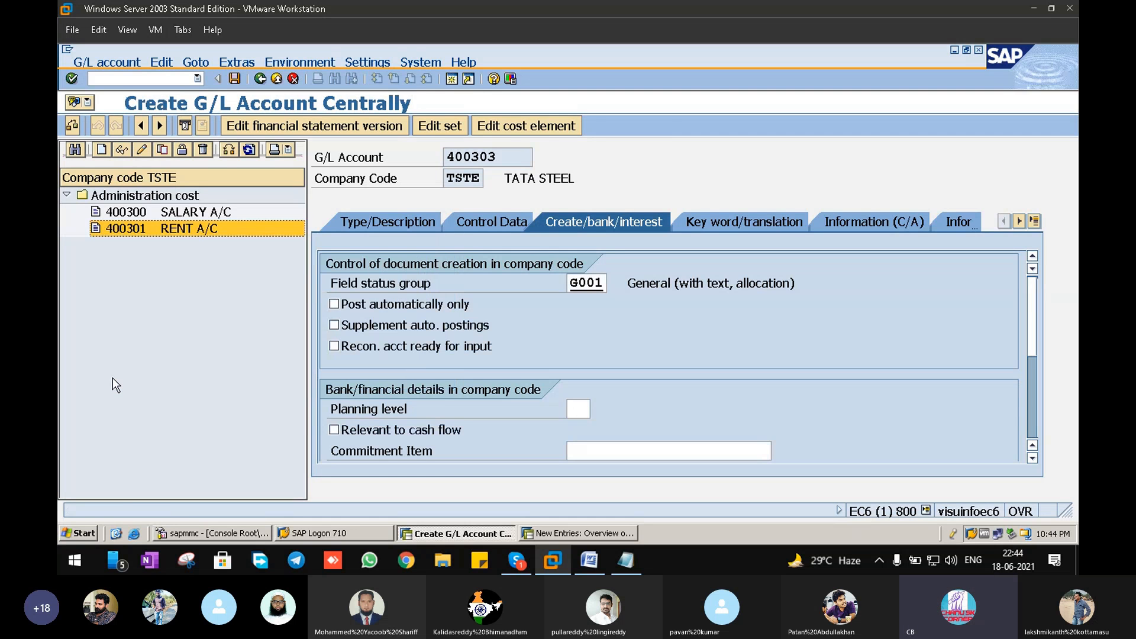
- Replace the short text of G/L account 400303 with AUDIT FEE
click(375, 225)
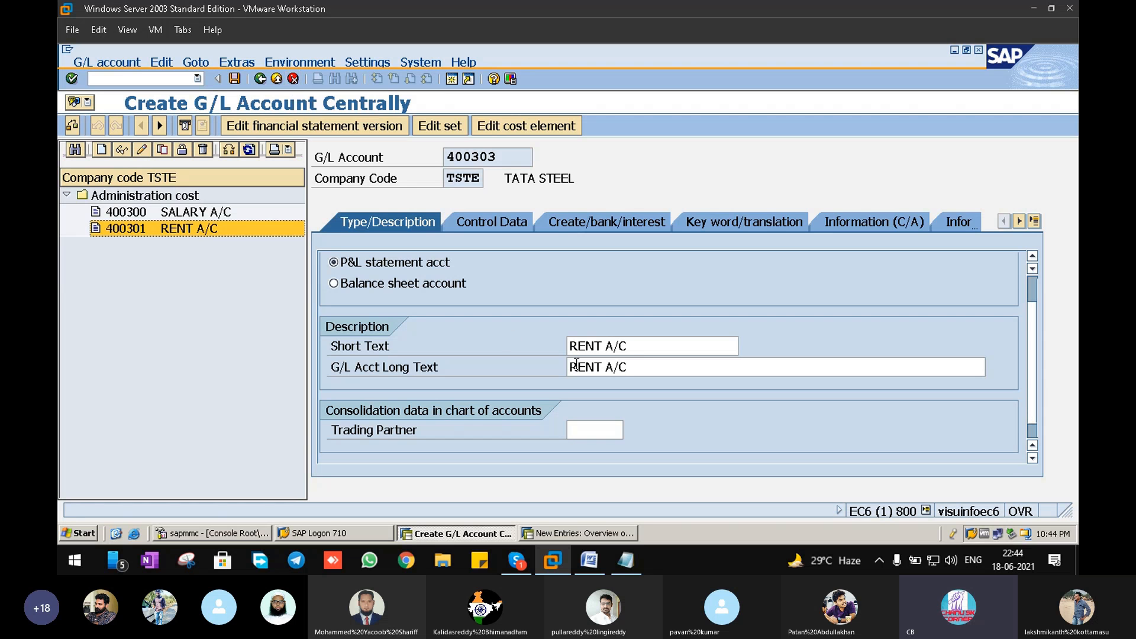
drag(641, 348, 486, 330)
text(A)
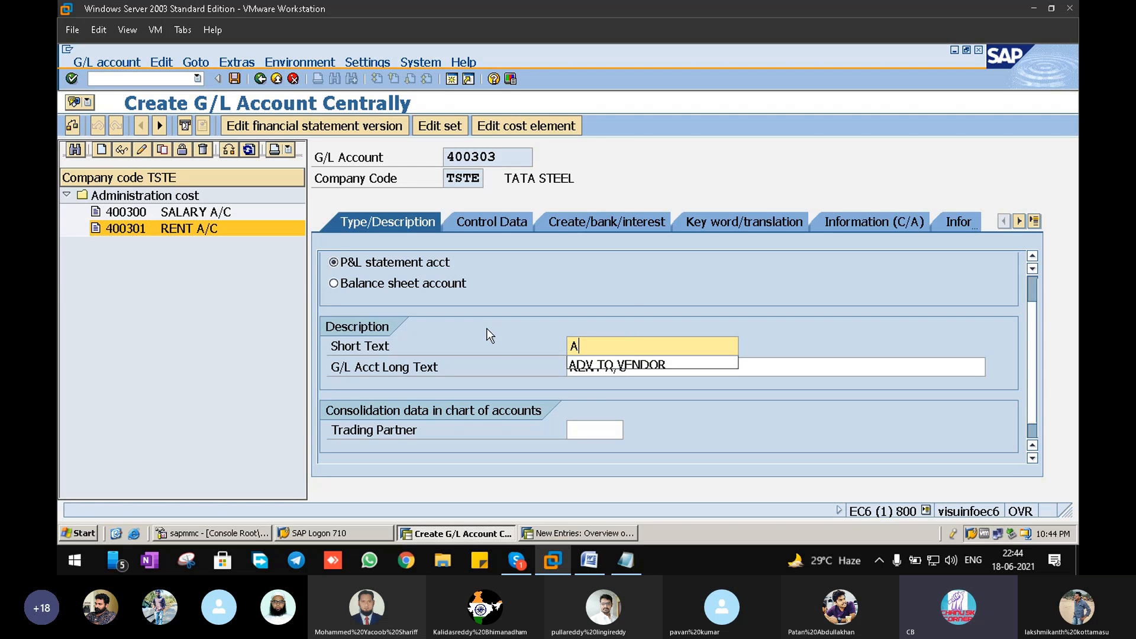
text(UDIT FEE)
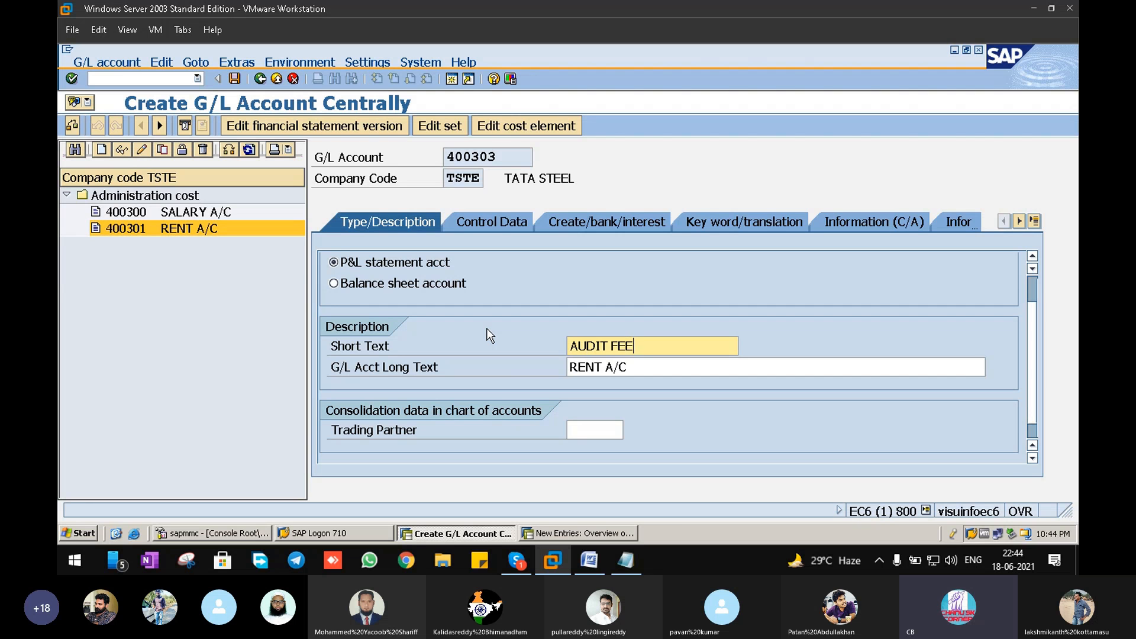
- Replace the long text of G/L account 400303 with AUDIT FEE
key(Tab)
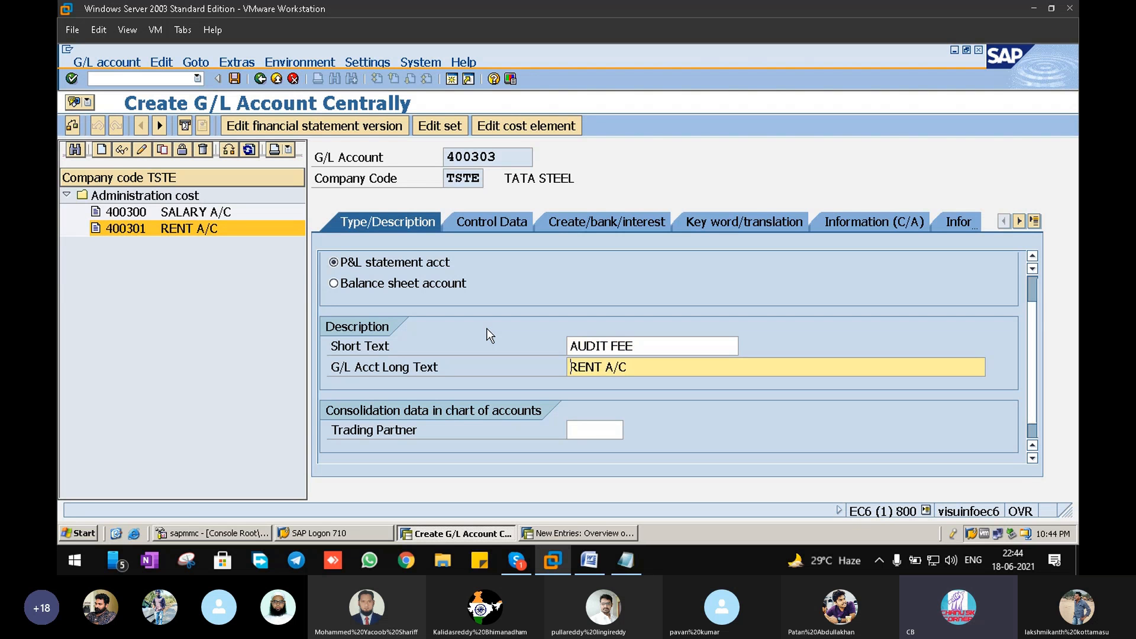
text(AUDIT GE)
key(BackSpace)
key(BackSpace)
key(BackSpace)
text(FE)
key(BackSpace)
key(BackSpace)
text(F)
key(BackSpace)
text(FEE)
- Review the copied control data and field status group of G/L account 400303 and save the account
click(488, 222)
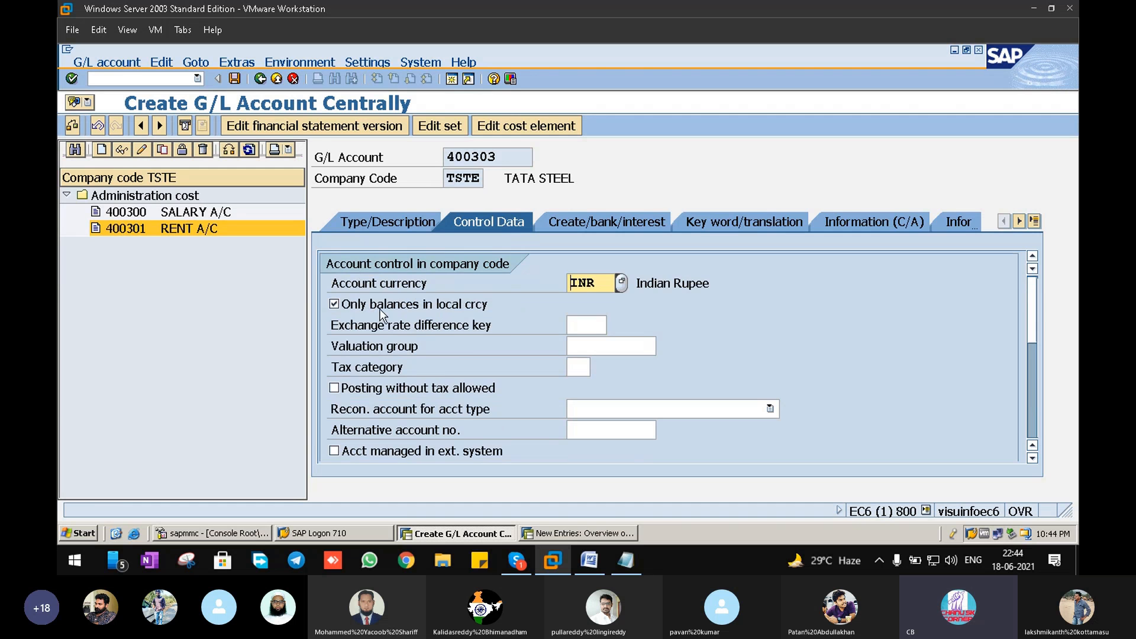
scroll(504, 331, down, 5)
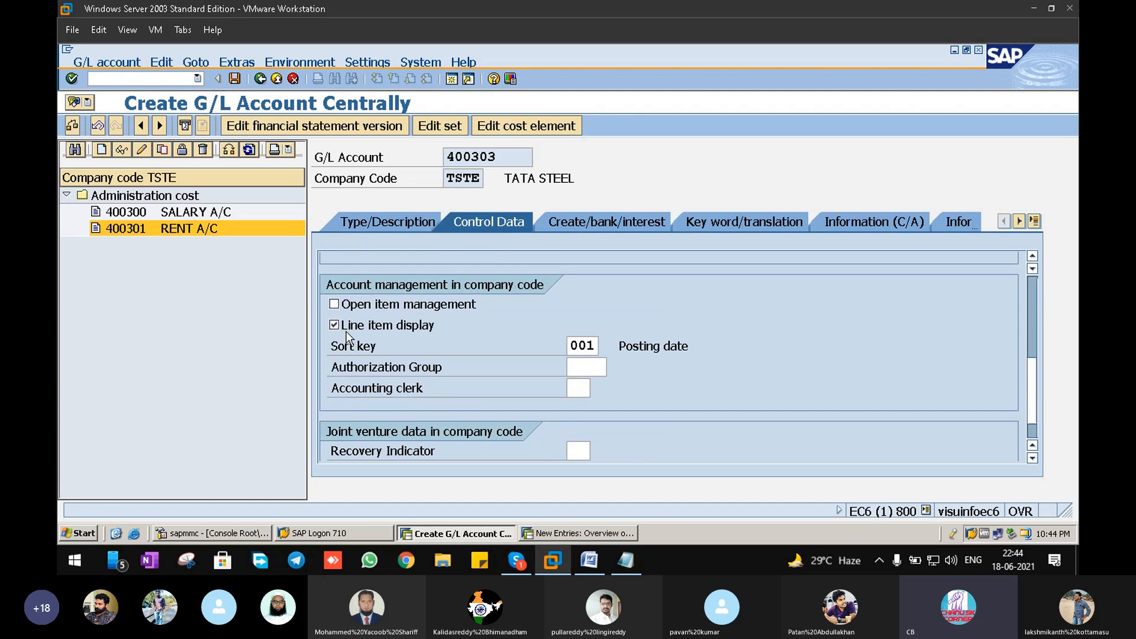
click(582, 227)
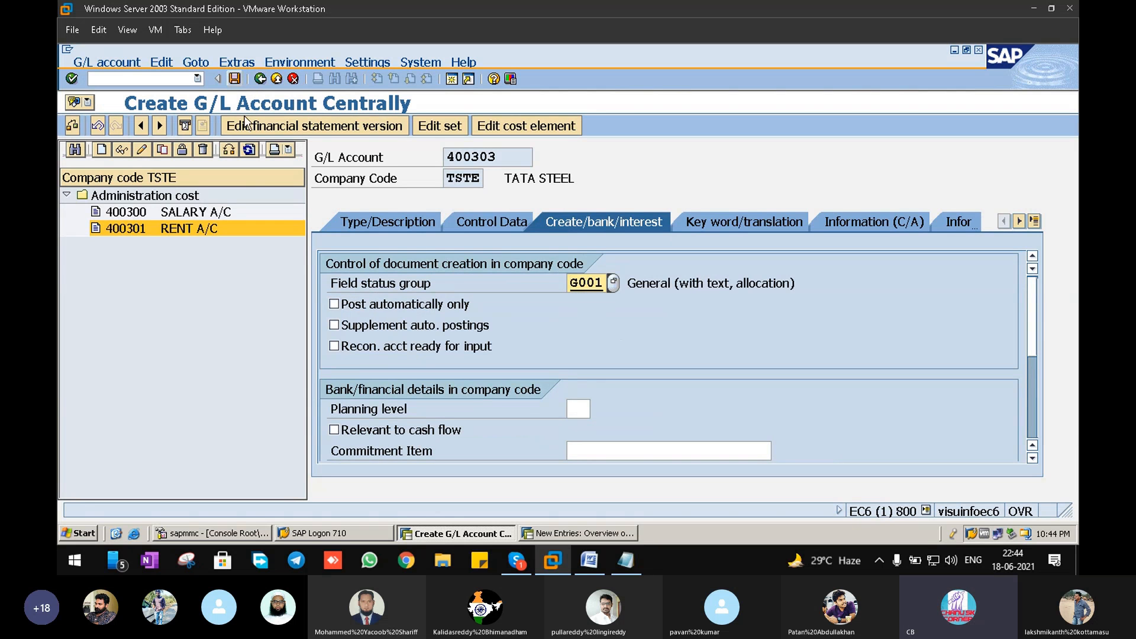
click(235, 79)
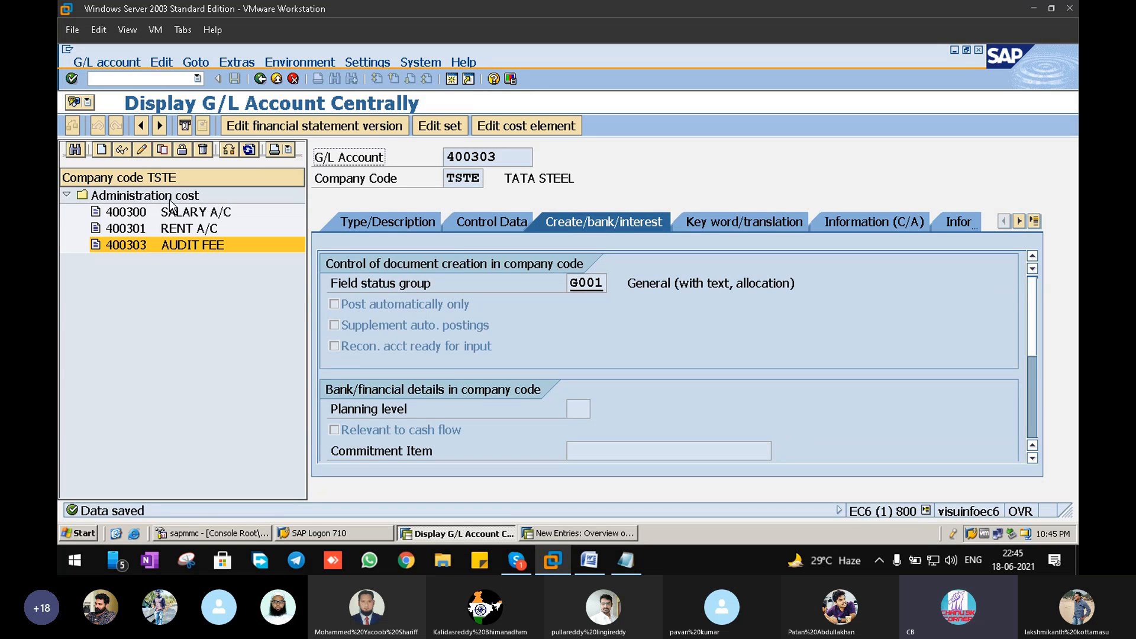
- Copy G/L account 400303 to a new account 400302 in company code TSTE
click(163, 152)
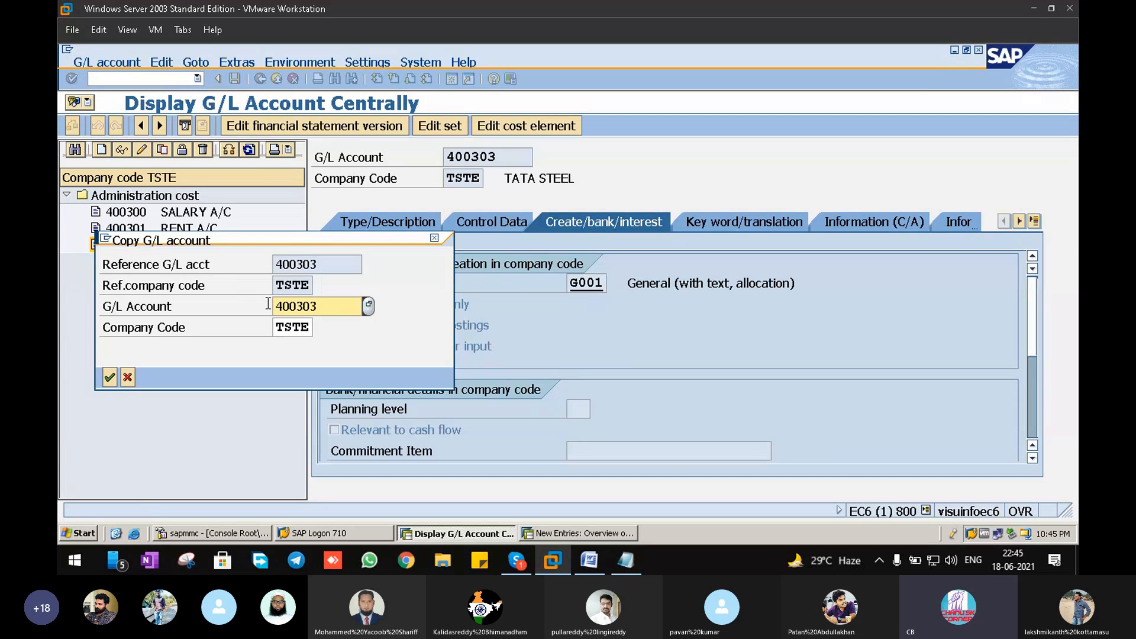
click(333, 312)
key(BackSpace)
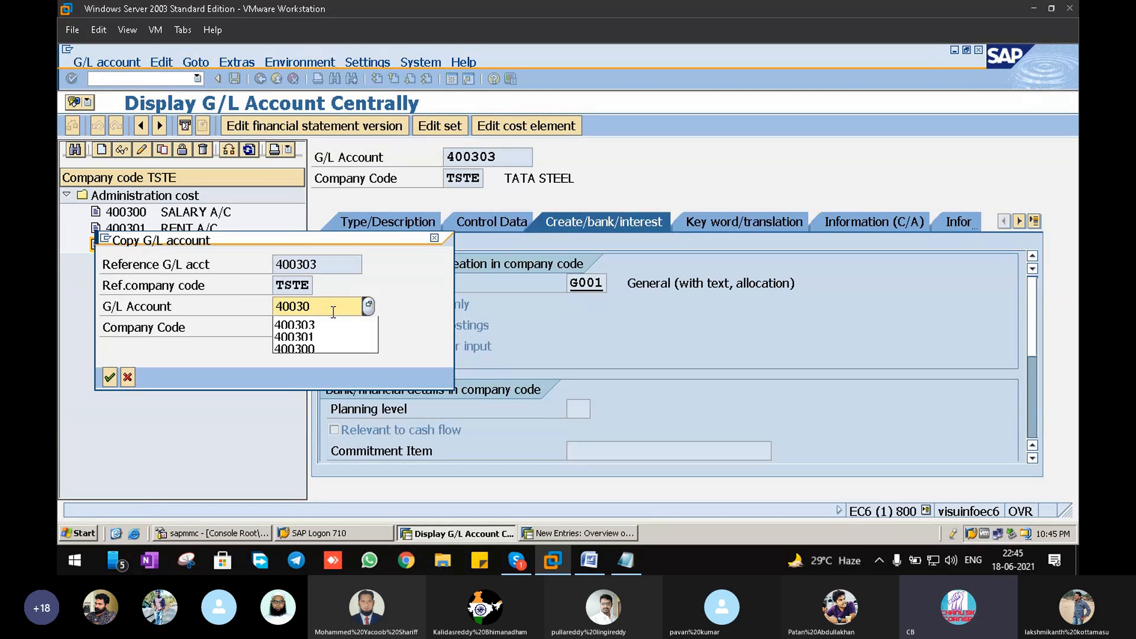
text(2)
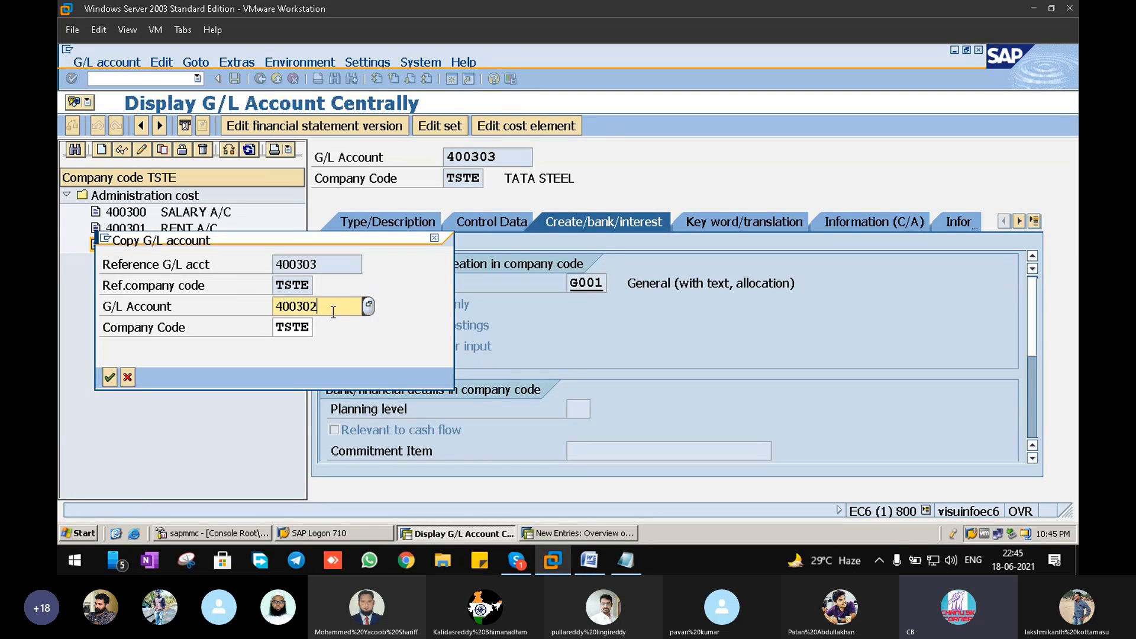
click(110, 378)
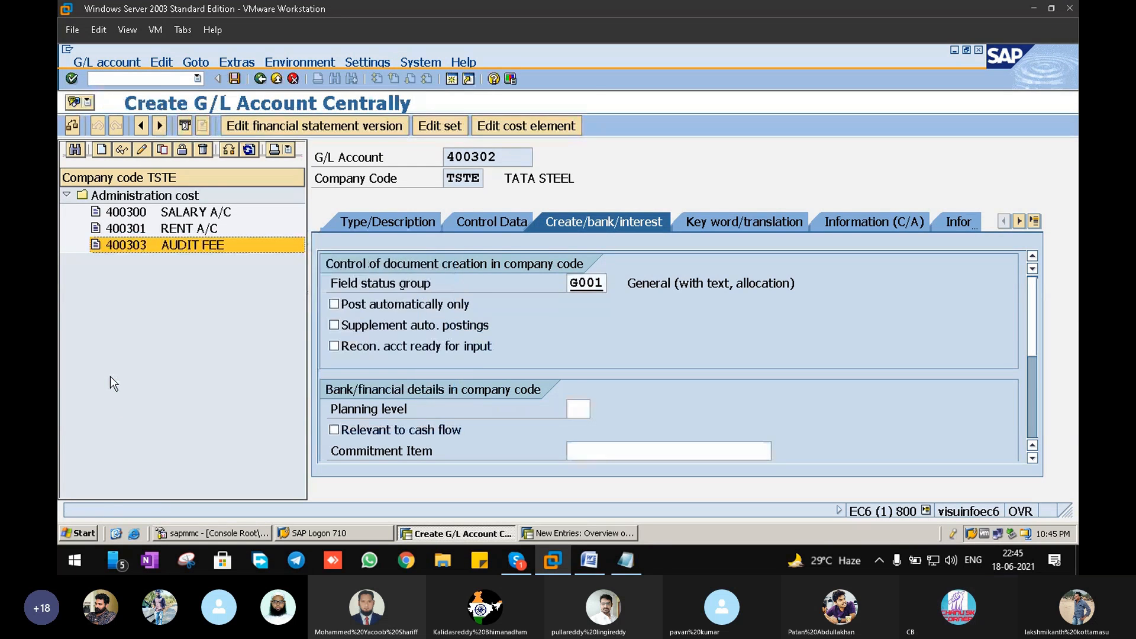
- Set the short text of G/L account 400302 to ADMIN COST and the long text to ADMINISTRATION COST
click(353, 227)
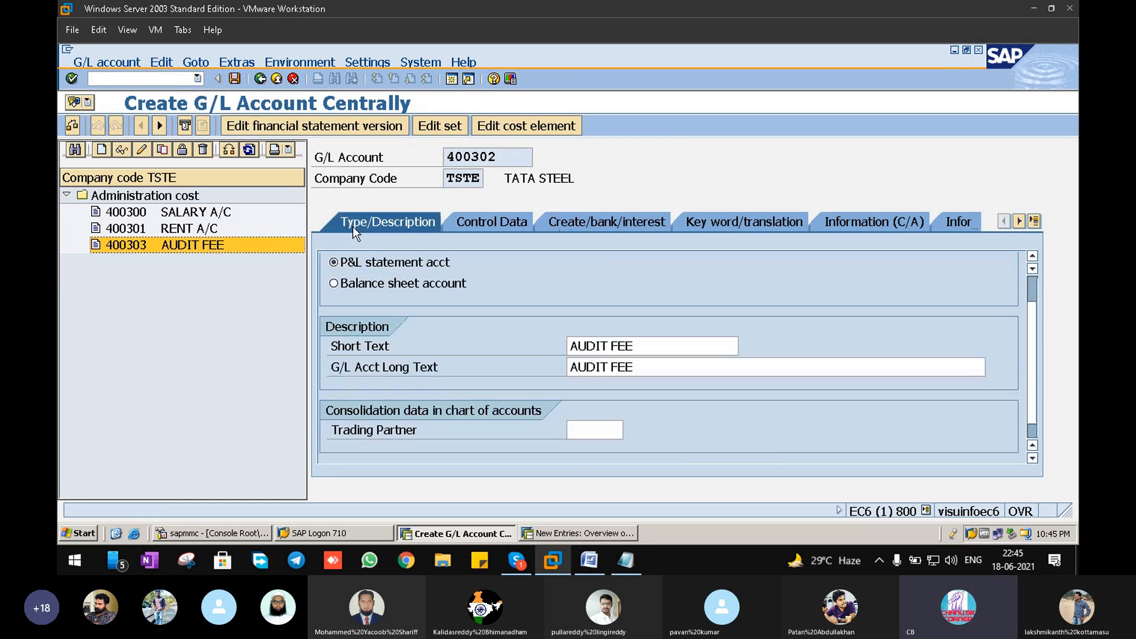
click(644, 346)
drag(644, 347, 522, 343)
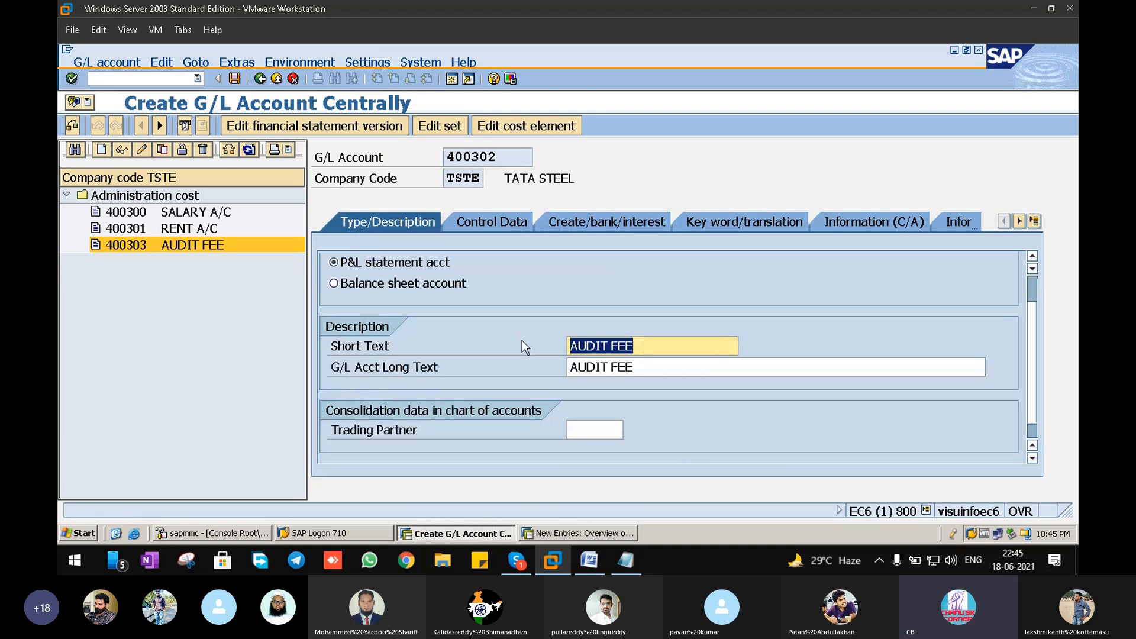
text(ADMIN)
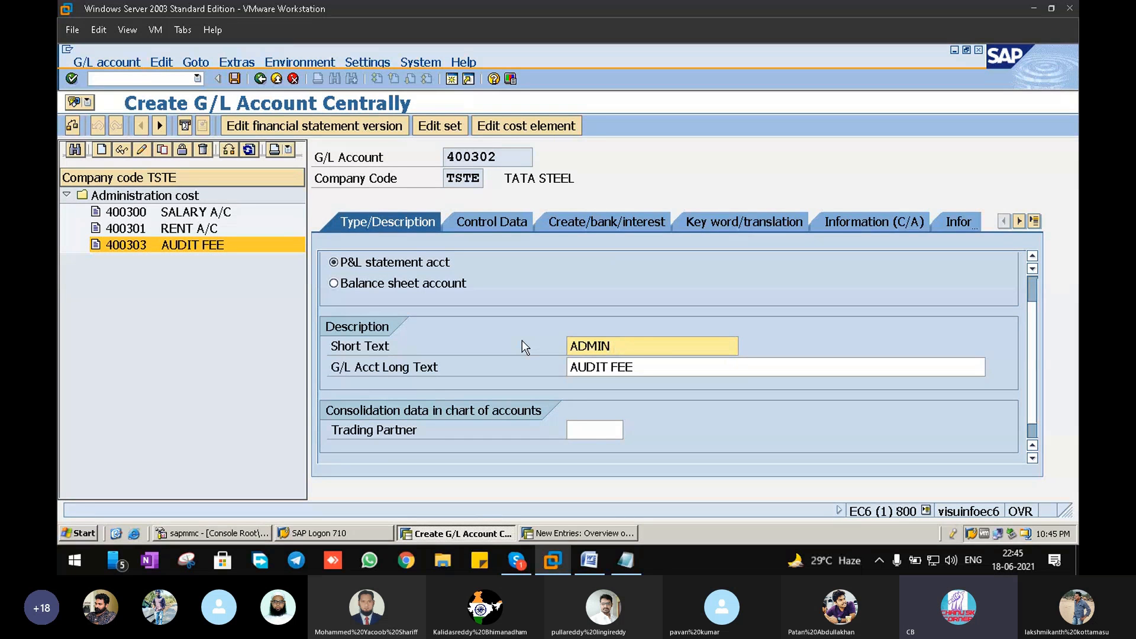
text( COST)
key(Tab)
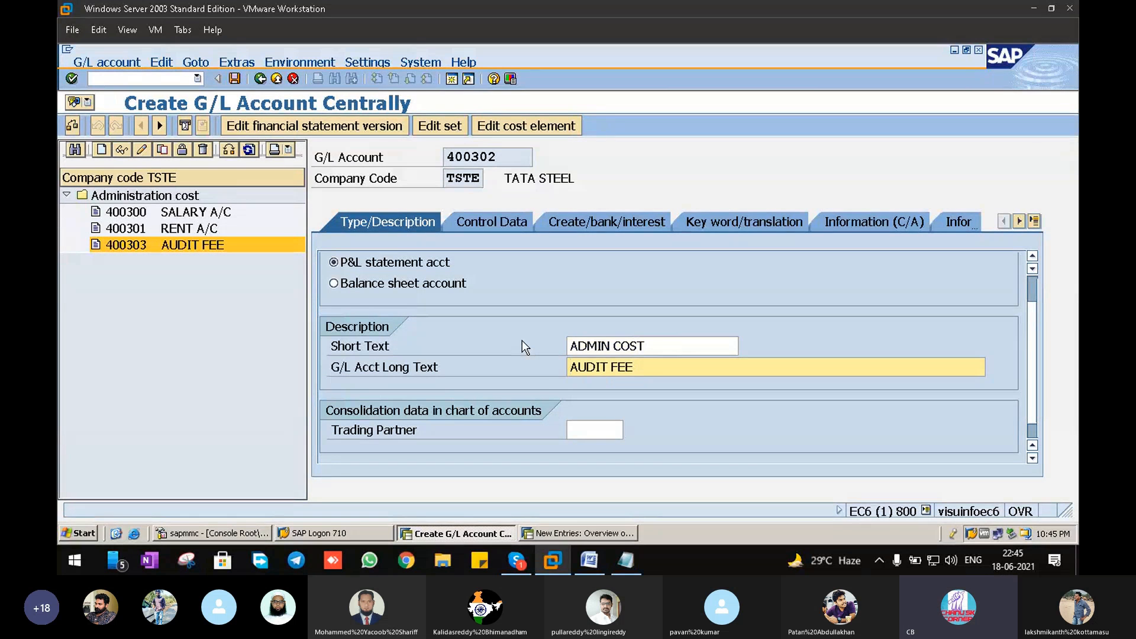
text(ADMITNISTRATION COS)
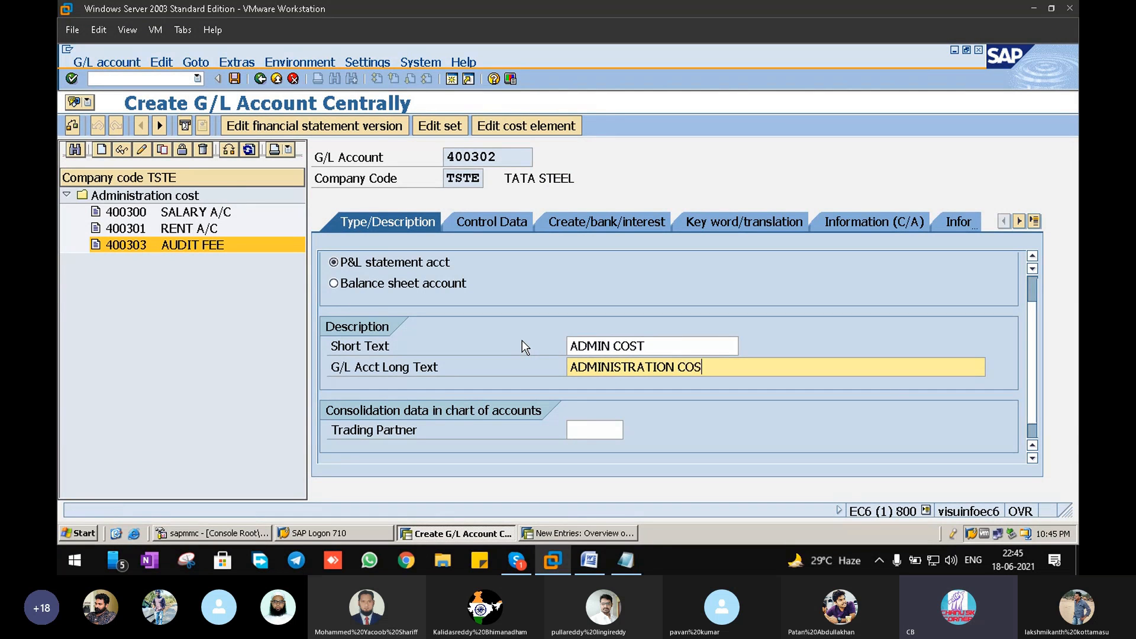
text(T)
- Review the copied control data and field status group of G/L account 400302 and save the account
click(461, 223)
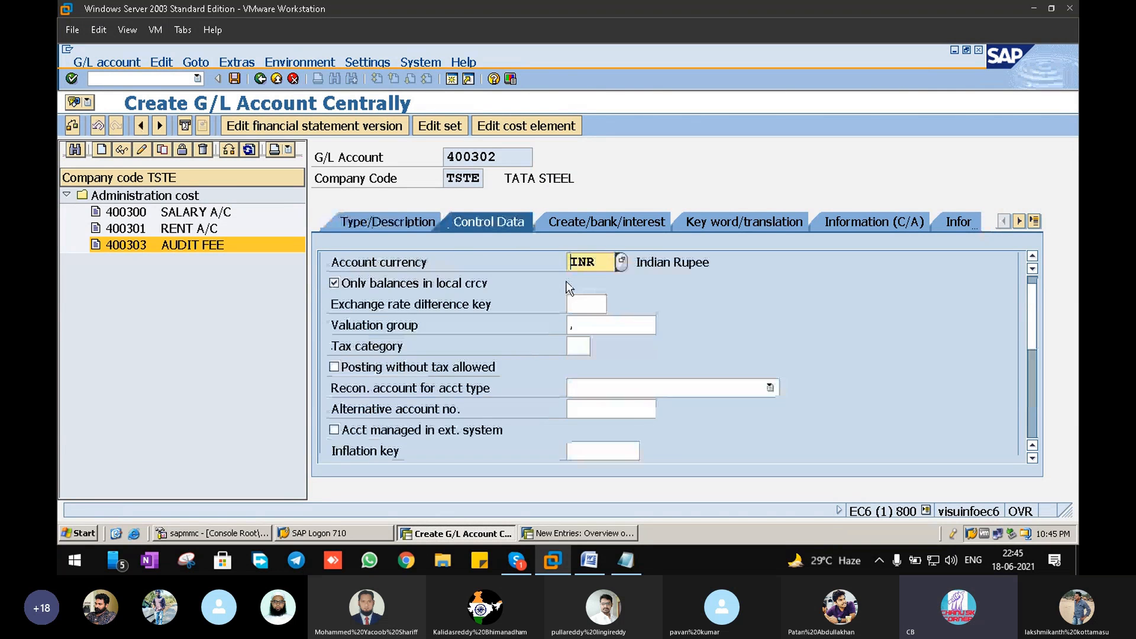
scroll(497, 384, down, 2)
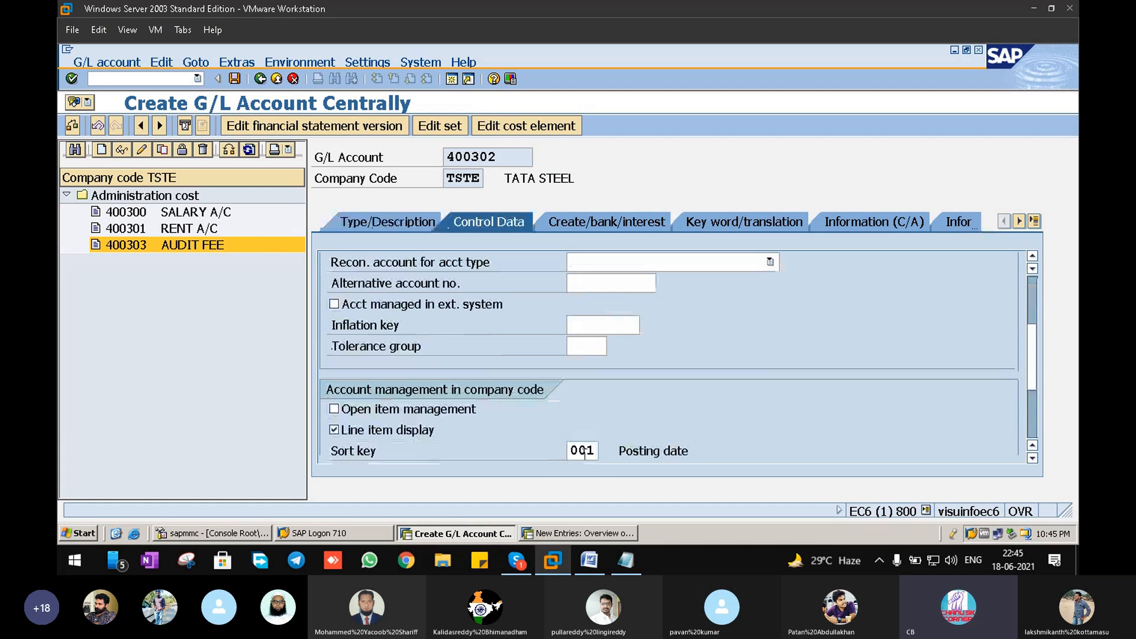
click(601, 225)
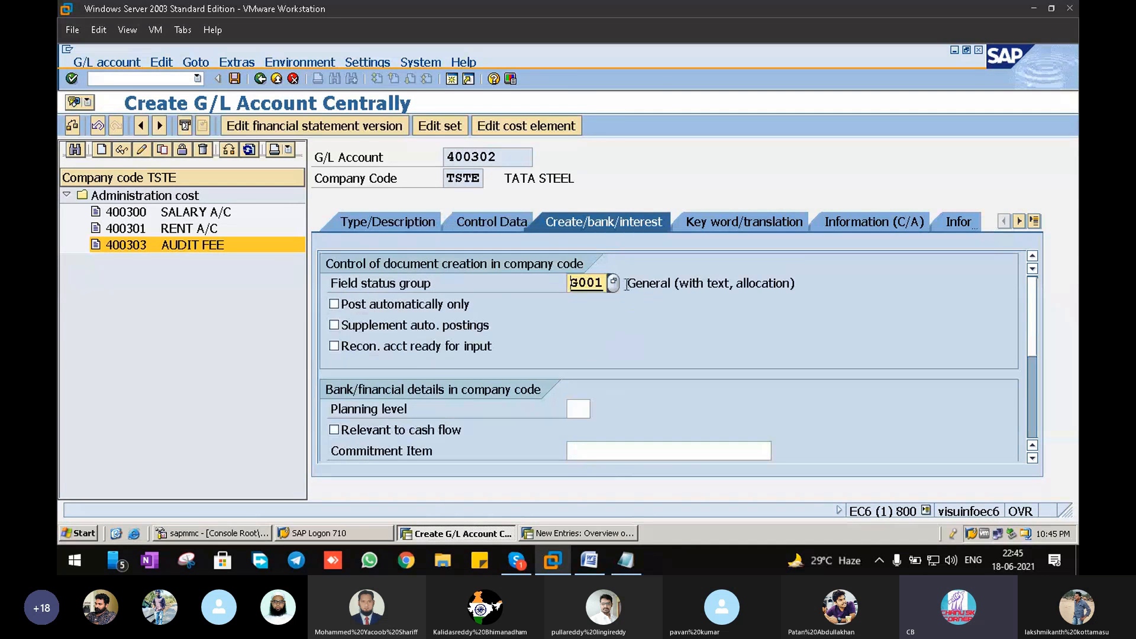
click(241, 83)
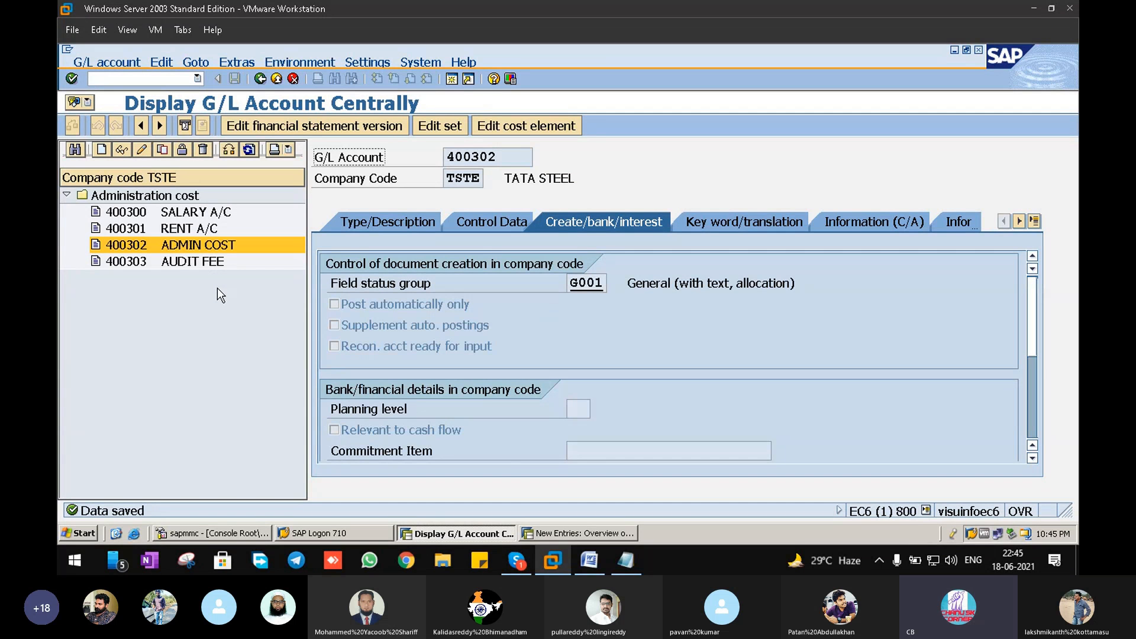
- Switch to the GL Configuration document in Word and examine the number ranges in the account group table
click(596, 560)
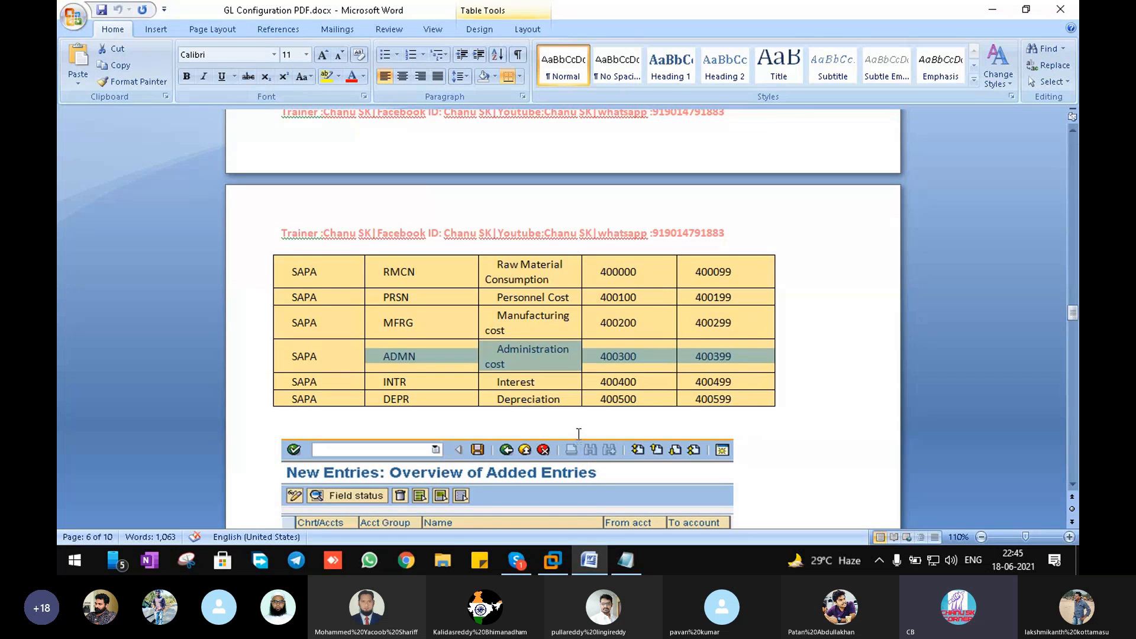
scroll(577, 433, up, 7)
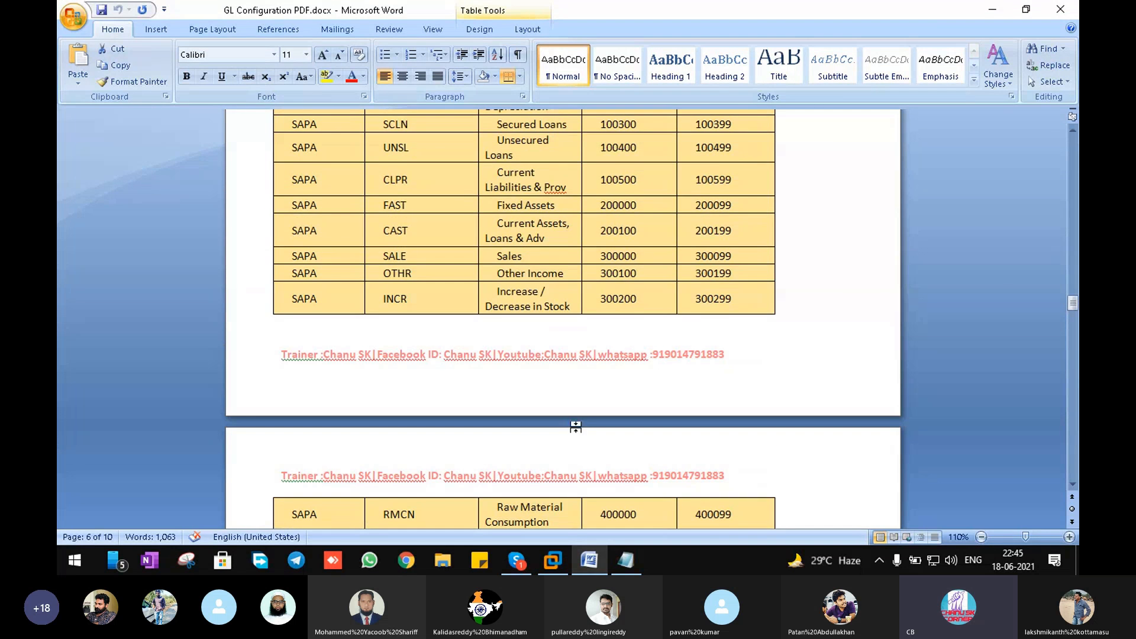
scroll(565, 375, up, 1)
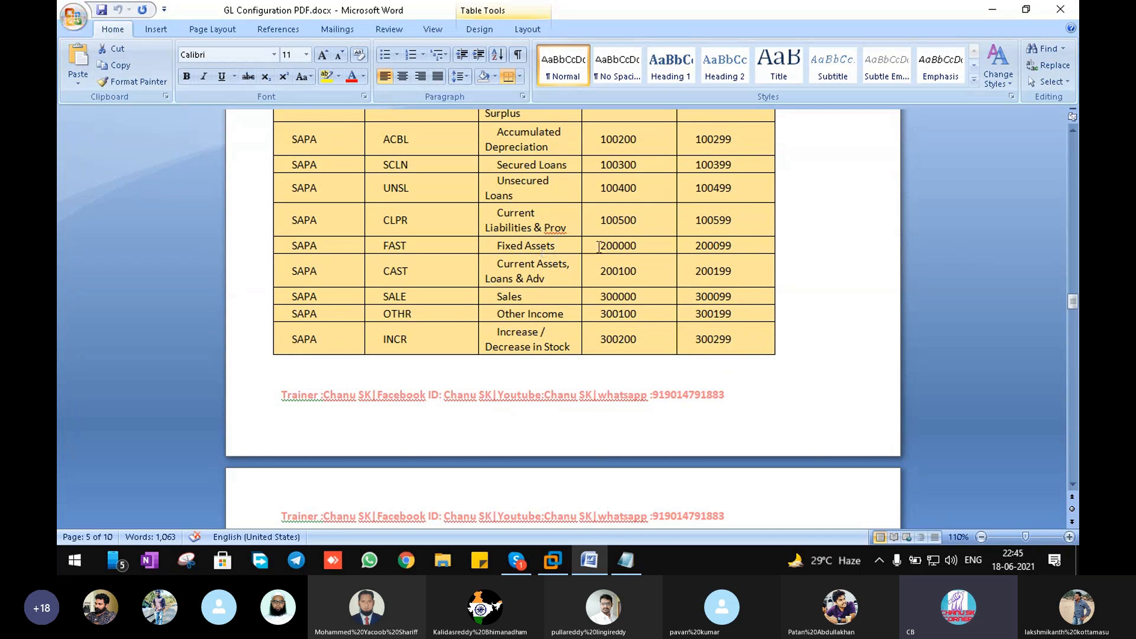
- Look up the starting account number for the Current Assets, Loans & Adv group in the number range table
double_click(599, 247)
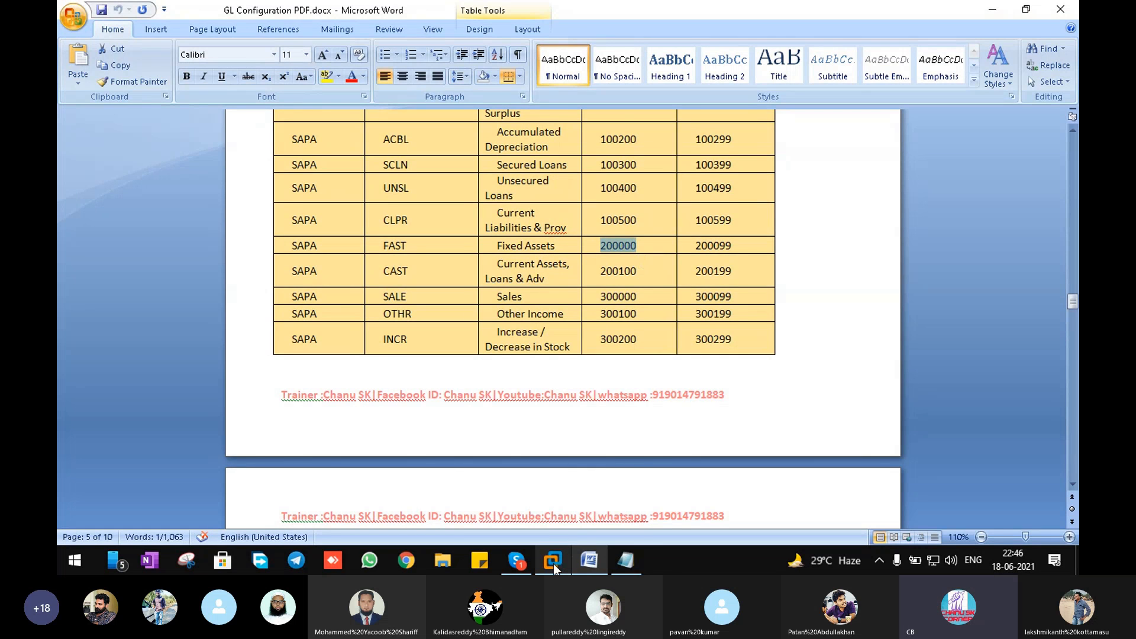
scroll(595, 323, up, 1)
click(585, 316)
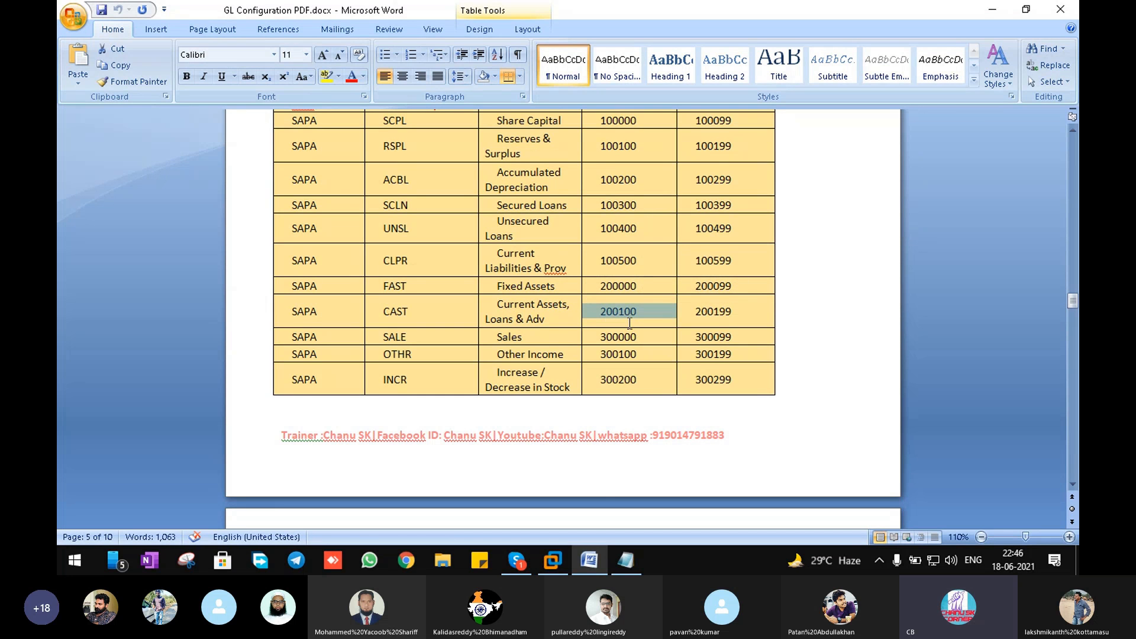
- Switch to the SAP session and start creating G/L account 200100 in company code TSTE
click(566, 557)
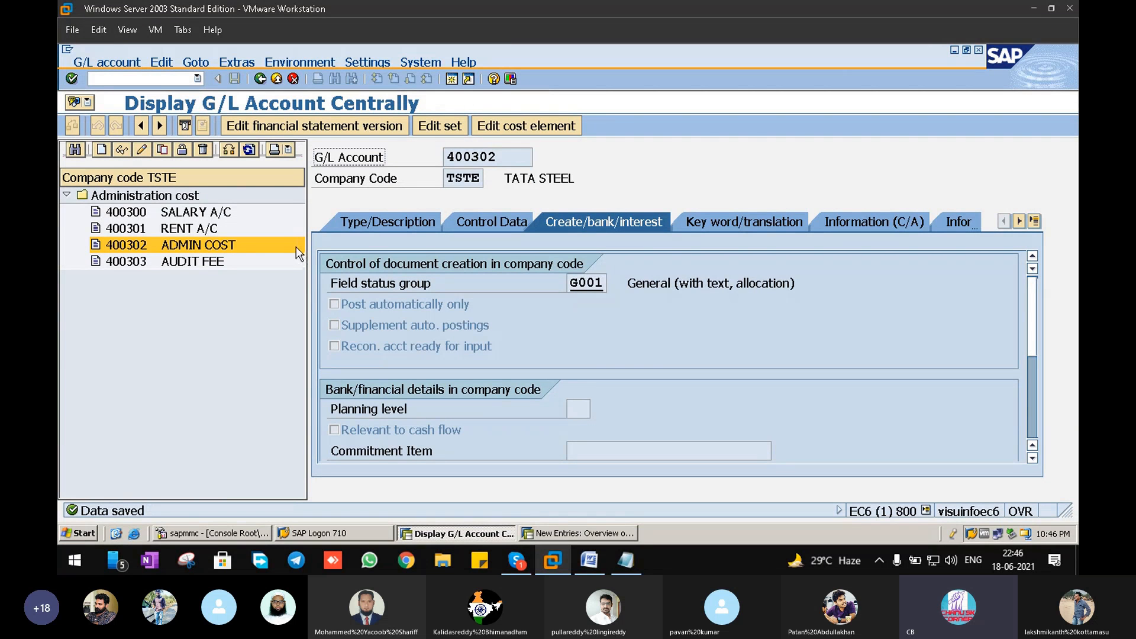
click(101, 152)
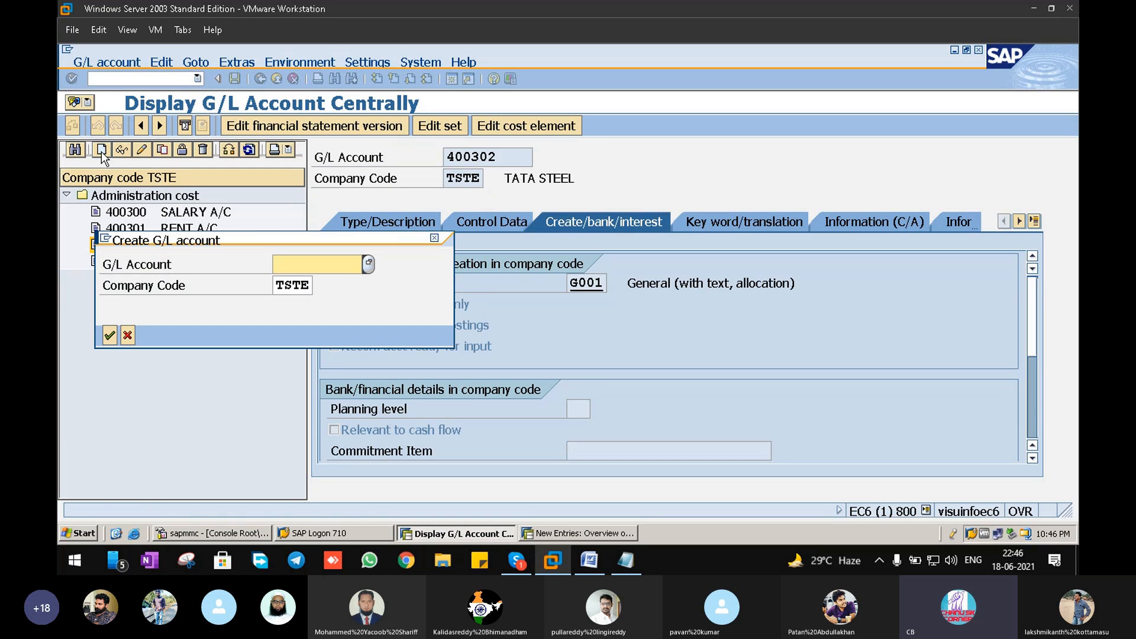
text(200100)
click(110, 335)
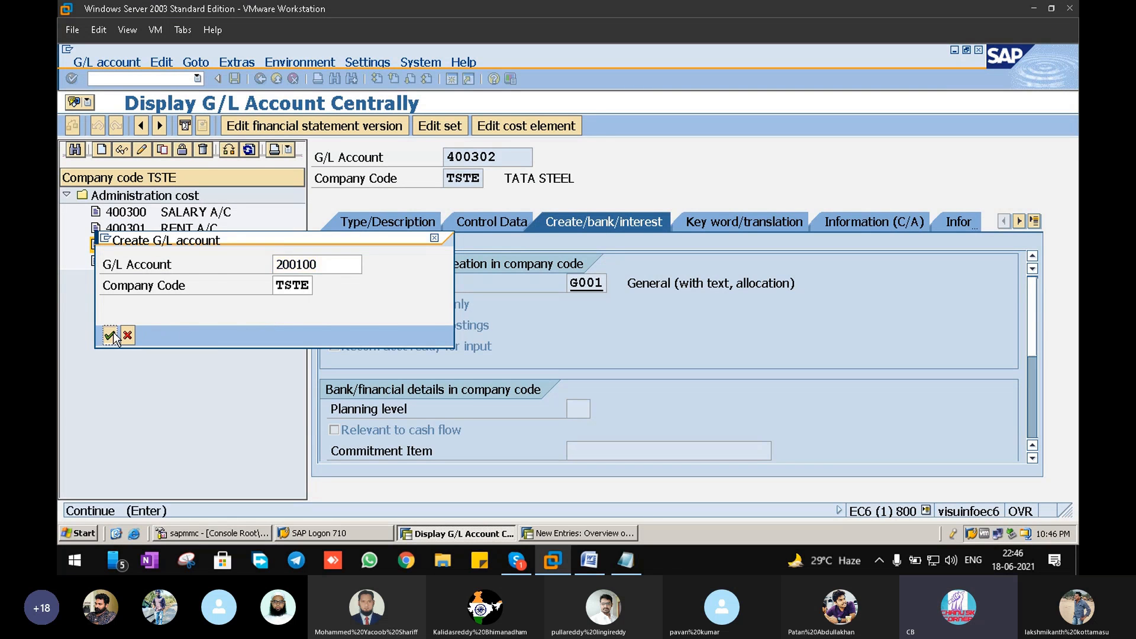
- Define G/L account 200100 as a balance sheet account in the account group Current Assets, Loans & Adv
click(393, 221)
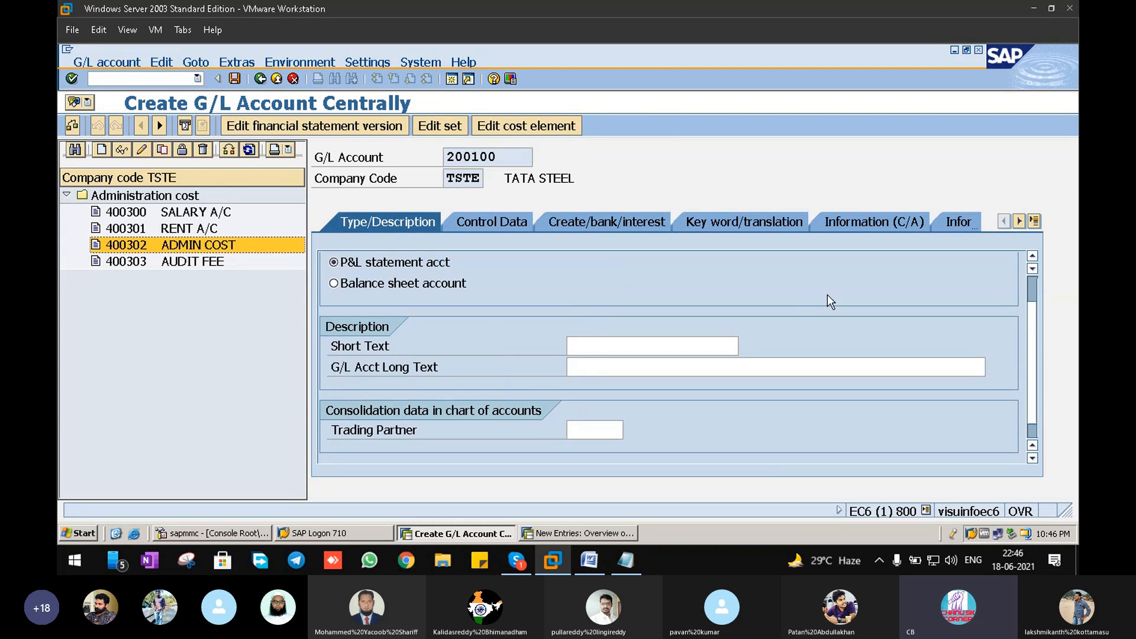
scroll(1037, 314, up, 2)
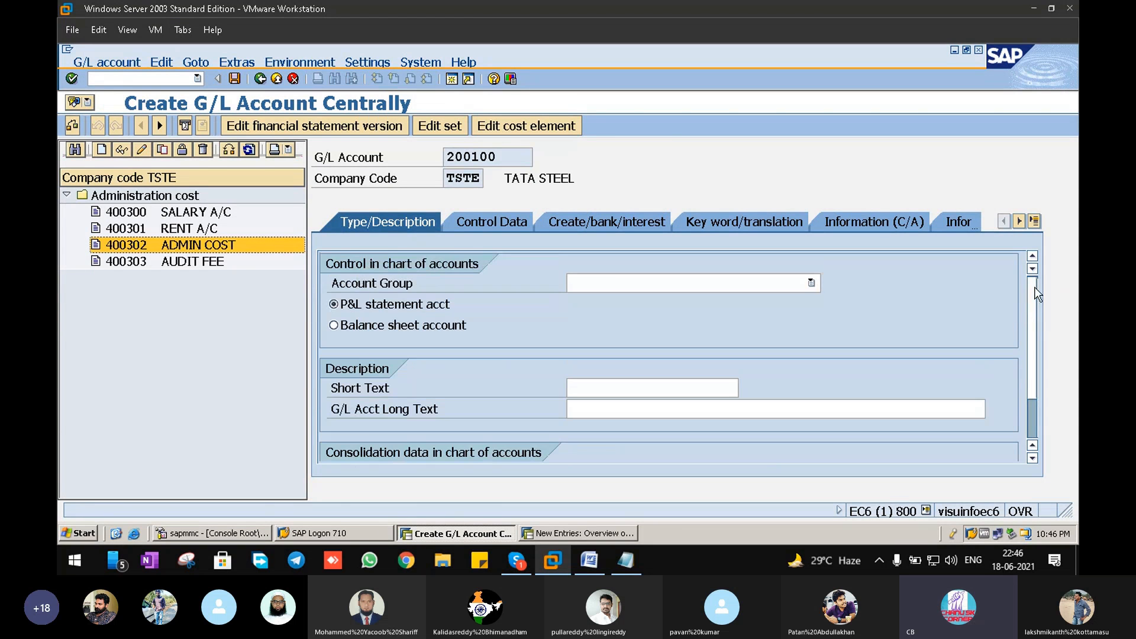
click(435, 329)
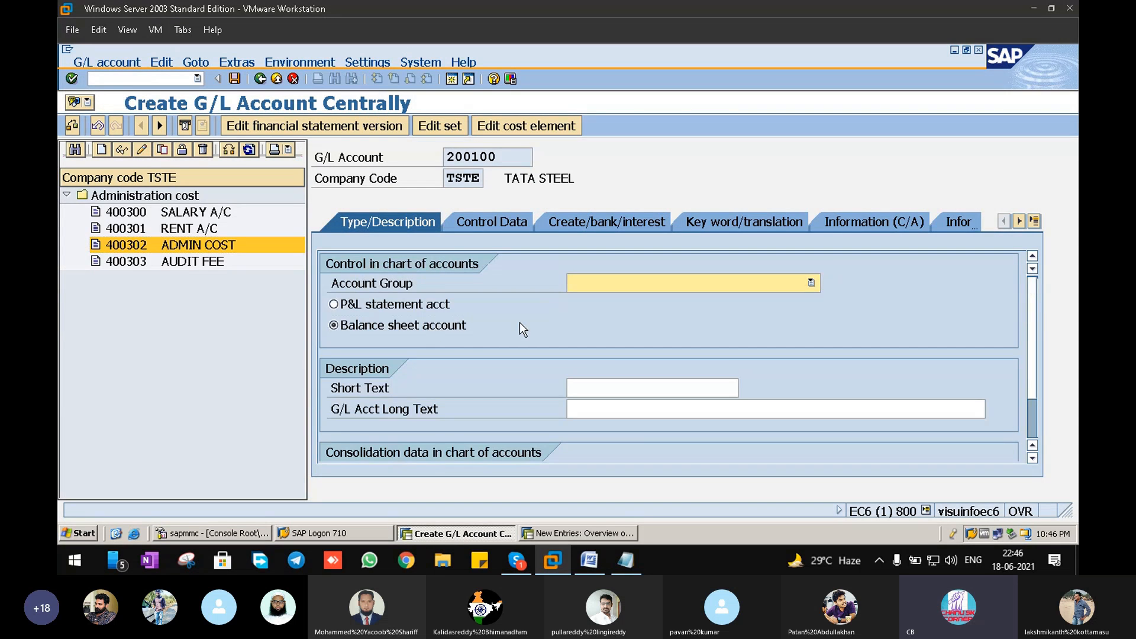
click(642, 293)
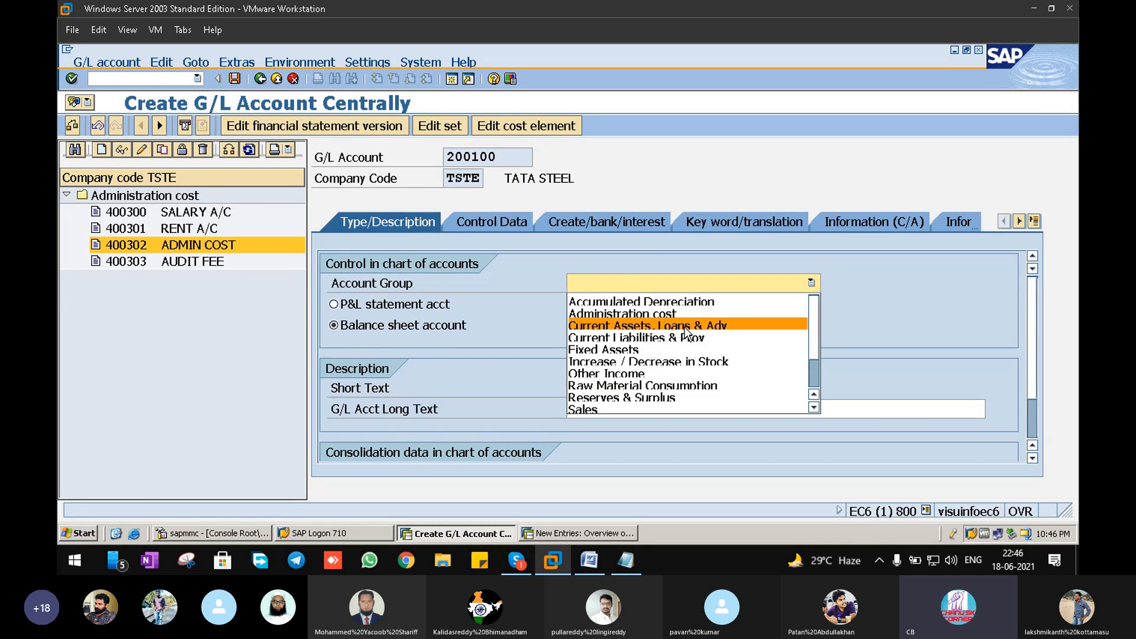
click(719, 325)
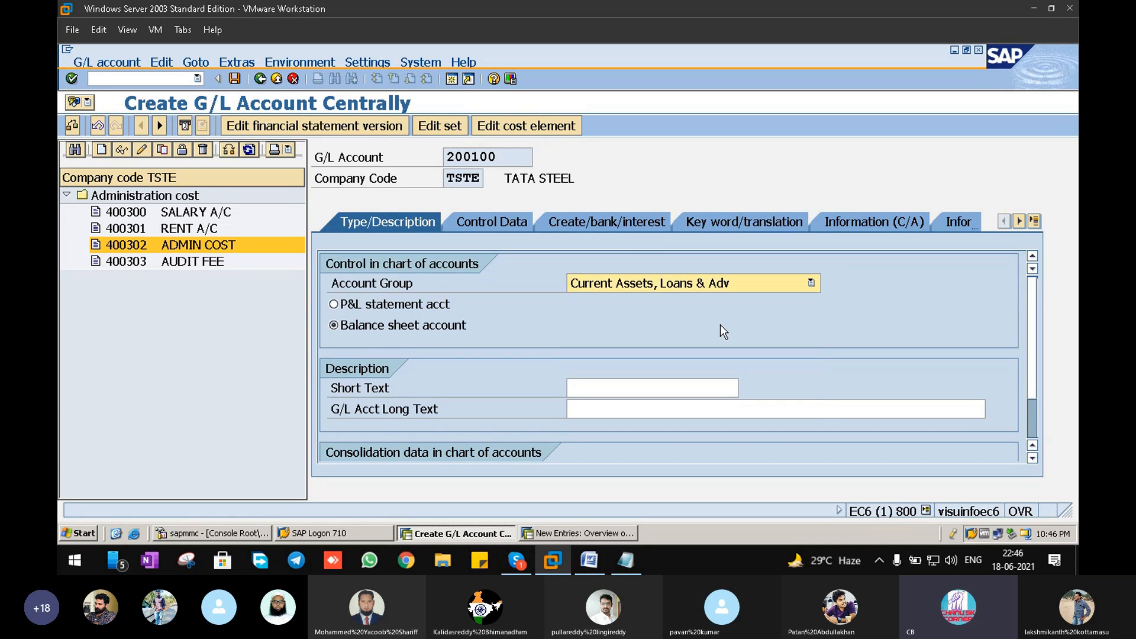
- Set both the short text and the long text of G/L account 200100 to SBI BANK A/C
click(636, 382)
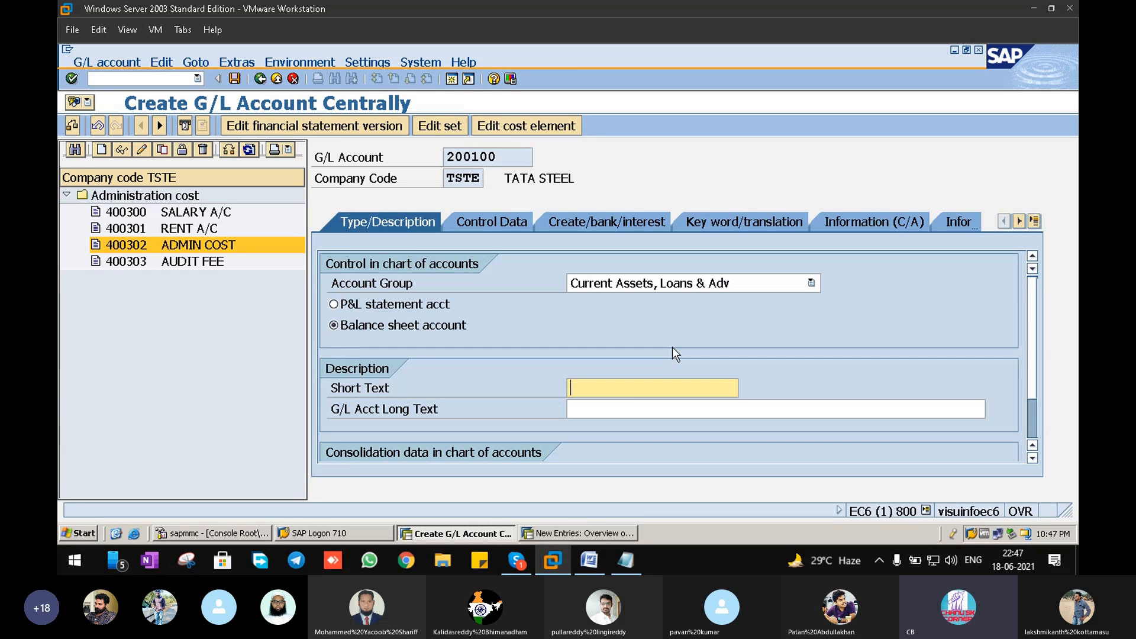
text(SBI)
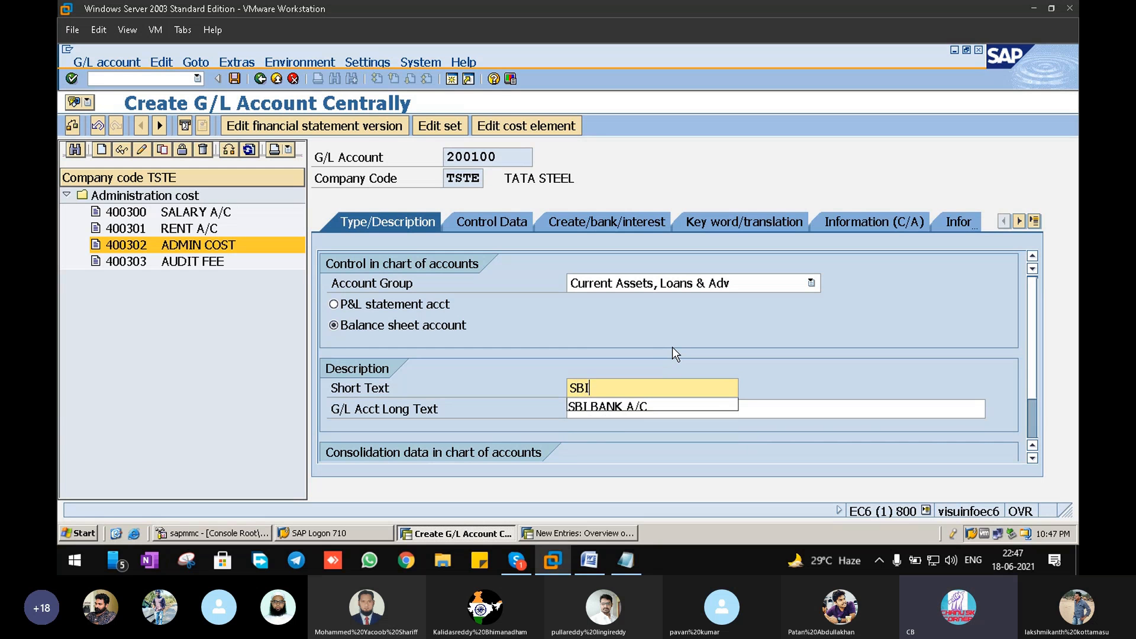
key(Down)
key(Tab)
text(SBI)
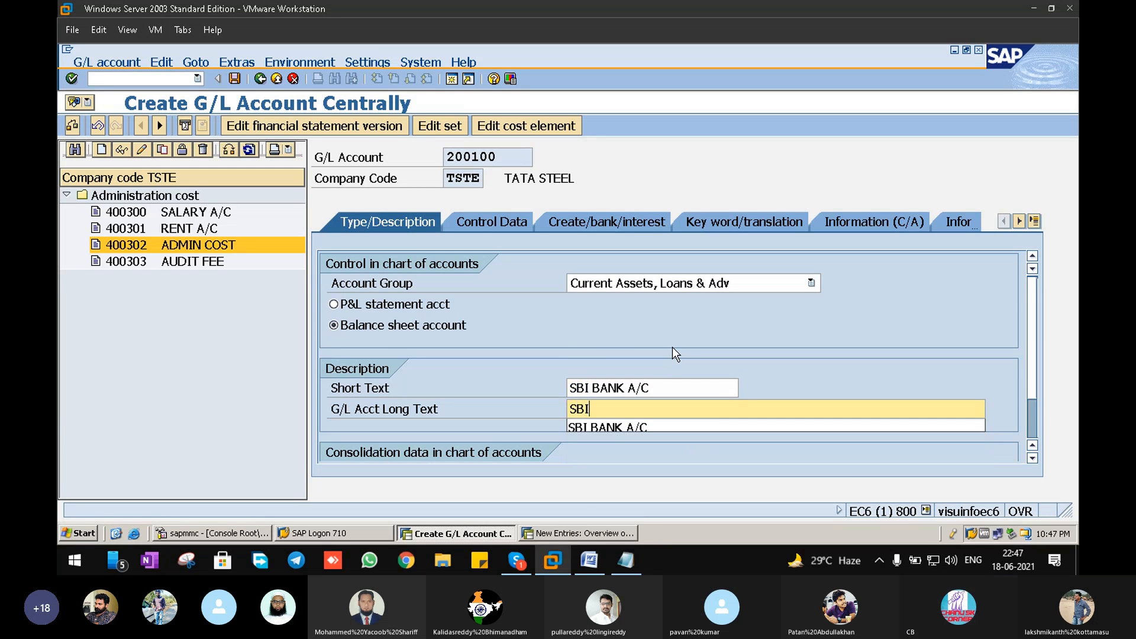
key(Down)
key(Tab)
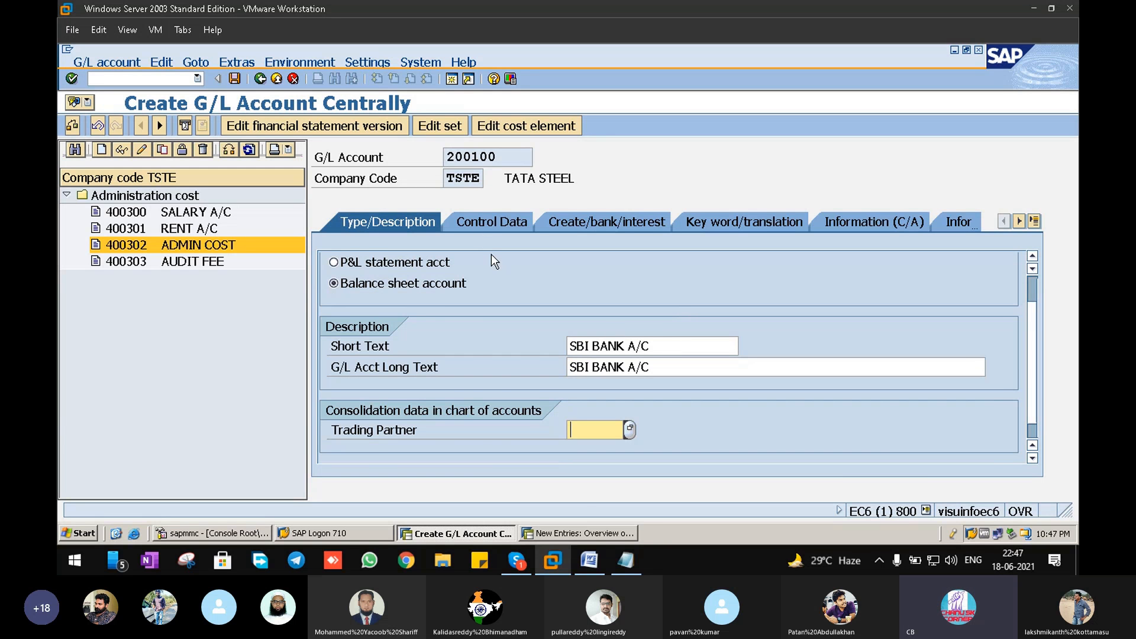
- In the control data of account 200100, enable only balances in local currency and line item display, and set the sort key to 001
click(474, 222)
scroll(494, 320, up, 1)
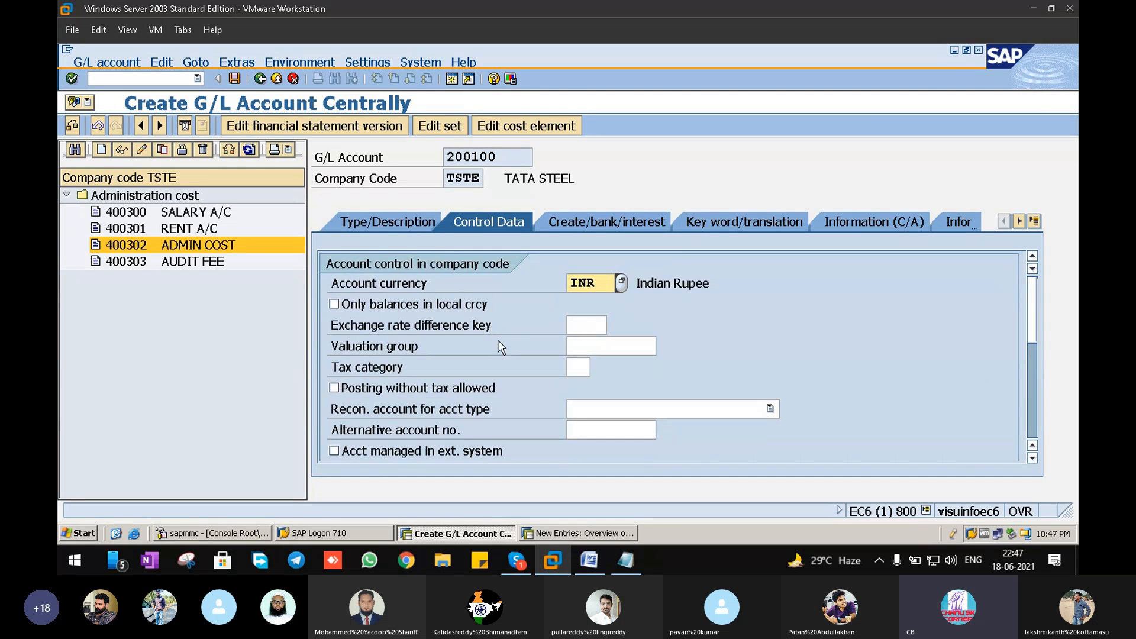
click(432, 304)
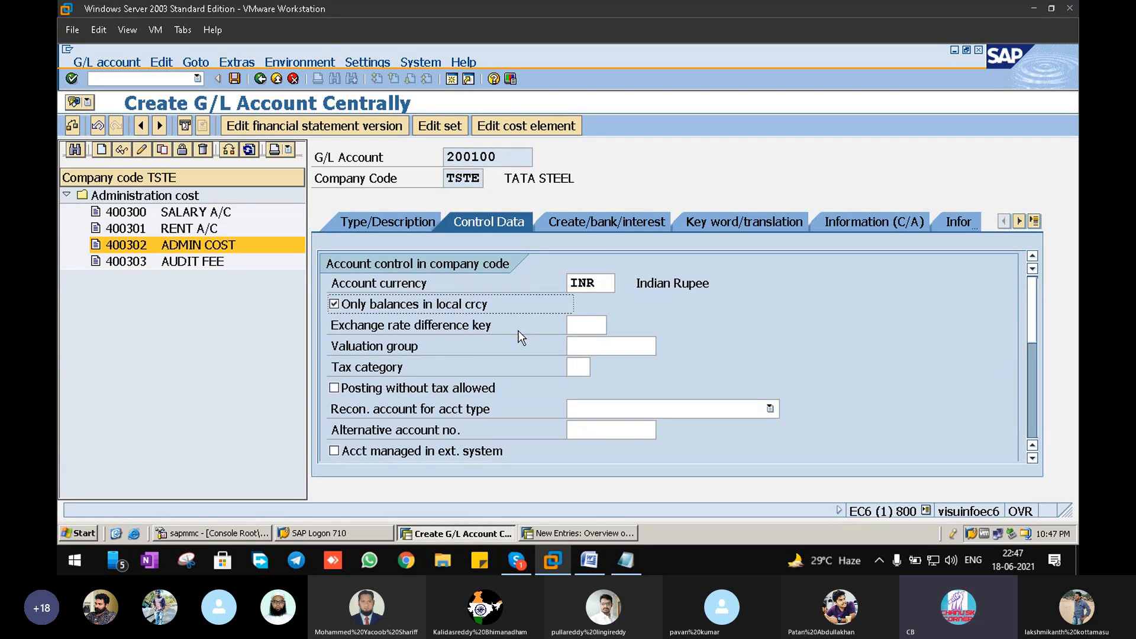
scroll(519, 336, down, 3)
scroll(519, 336, down, 1)
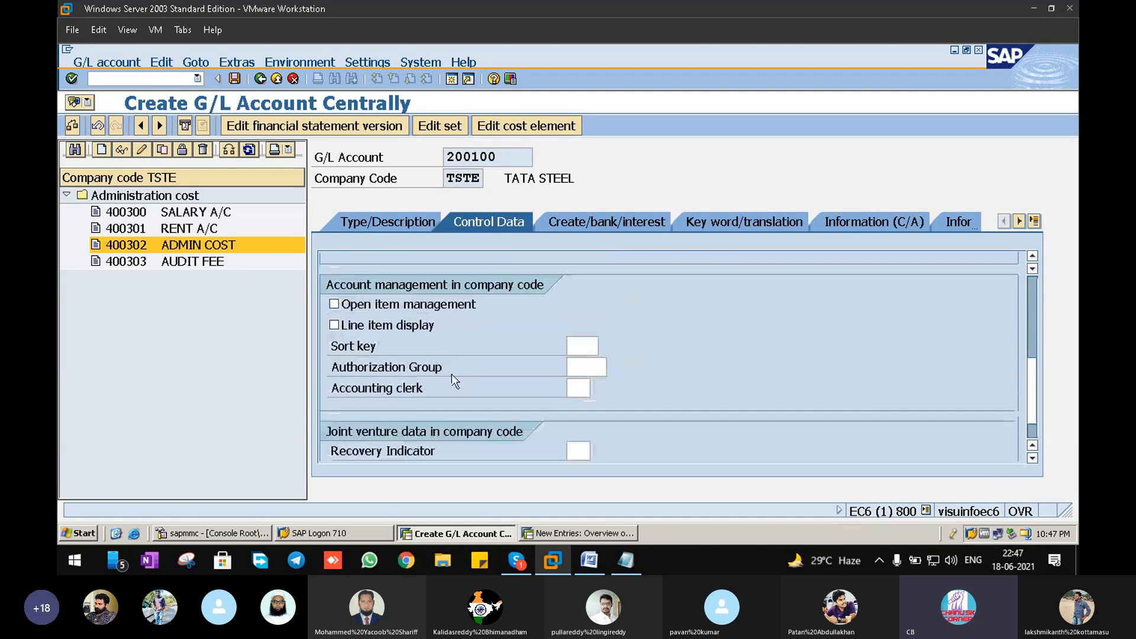
click(355, 329)
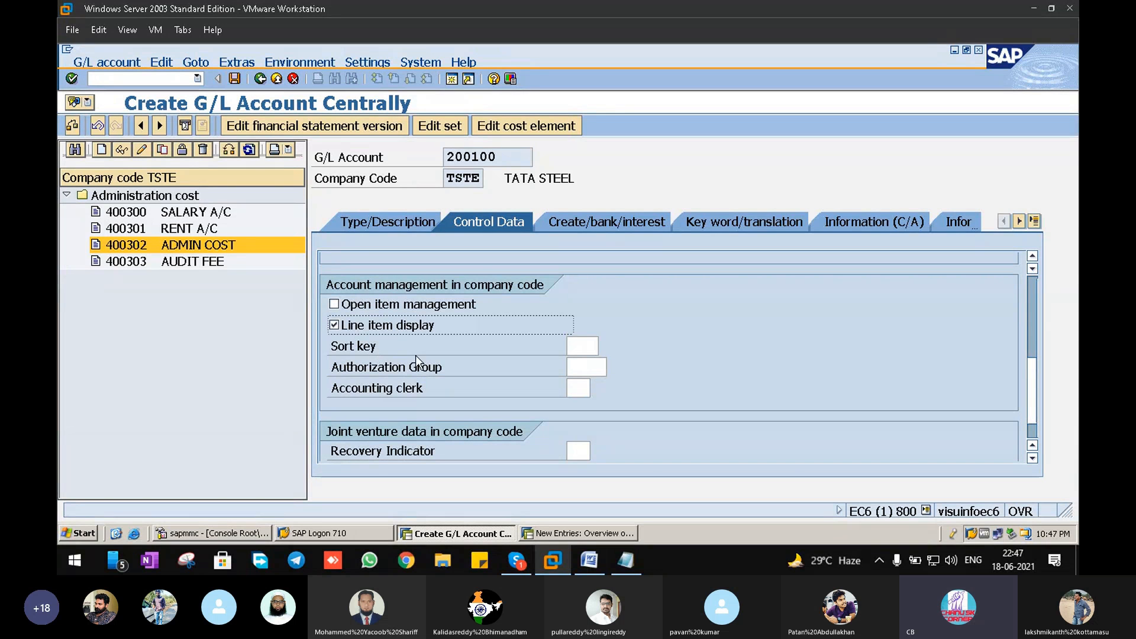
click(577, 350)
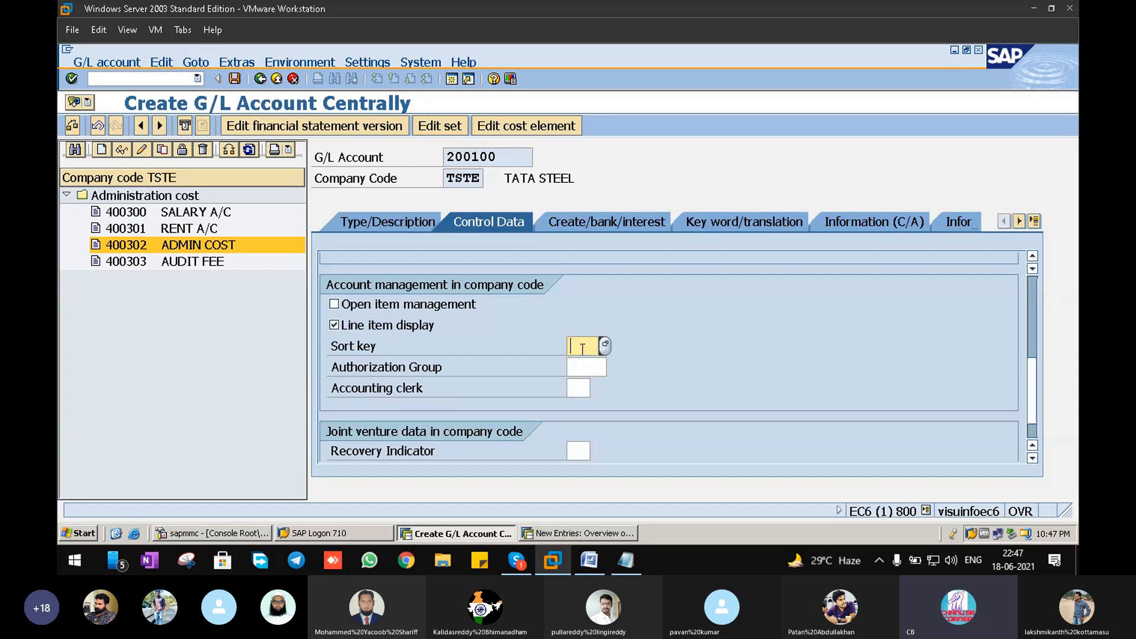
text(001)
- Assign field status group G005, Bank accounts (obligatory value date), to G/L account 200100 and save the account
click(602, 223)
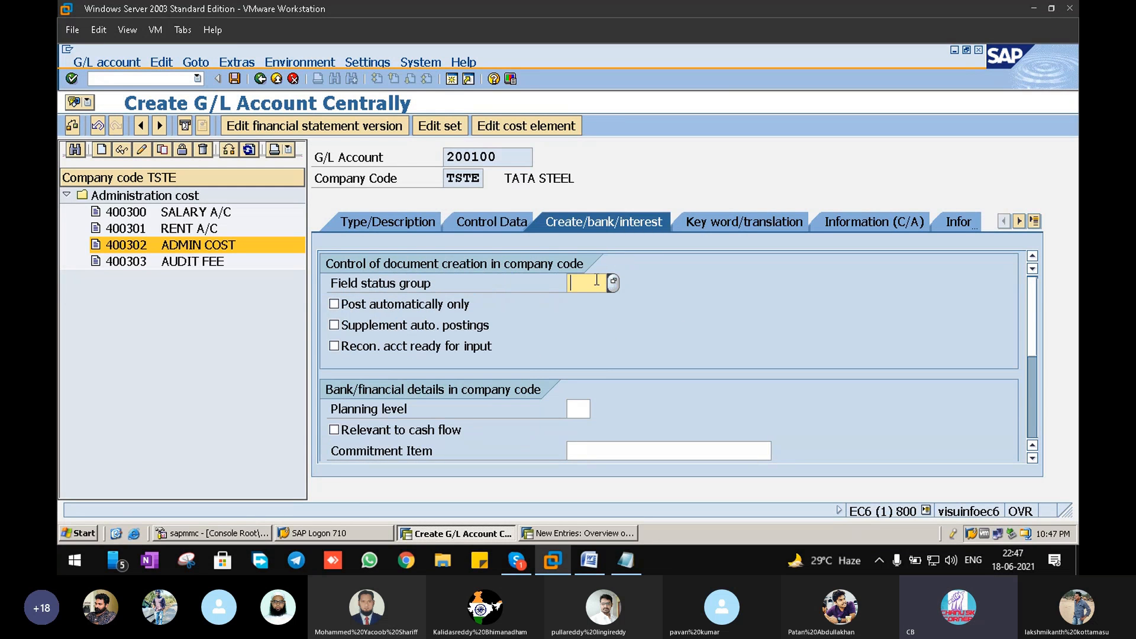
text(G005)
click(615, 283)
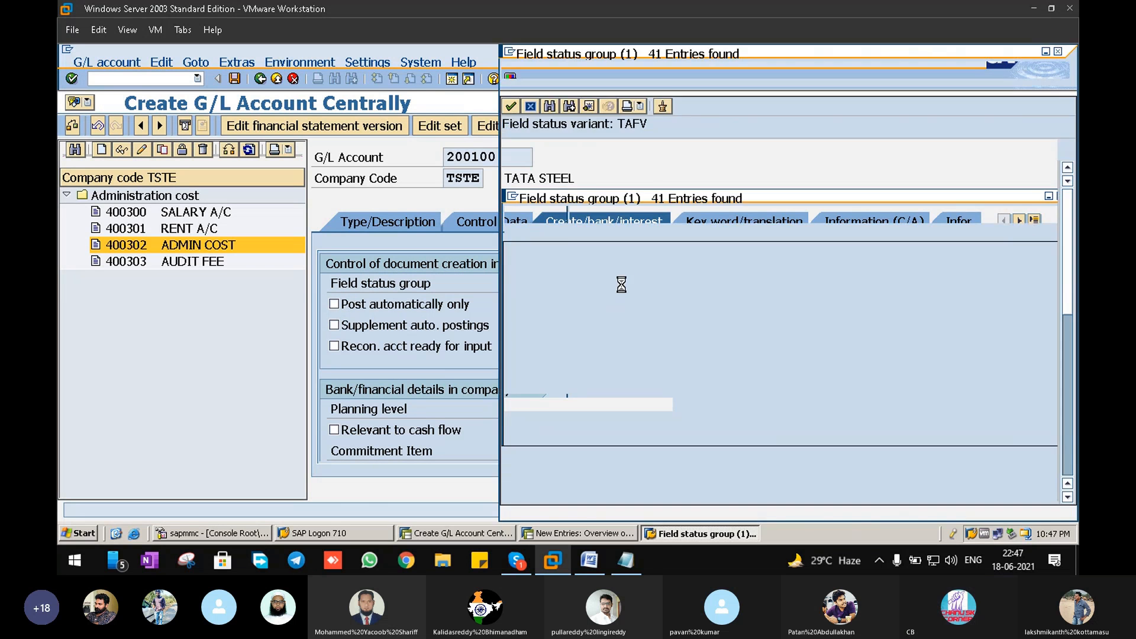
click(601, 232)
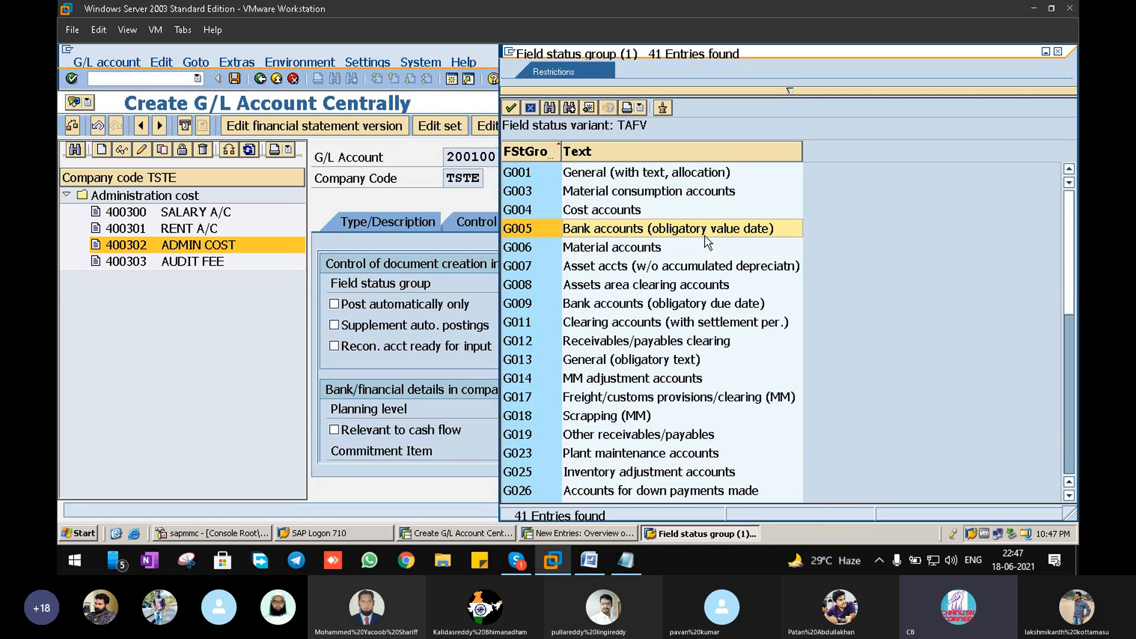
double_click(760, 219)
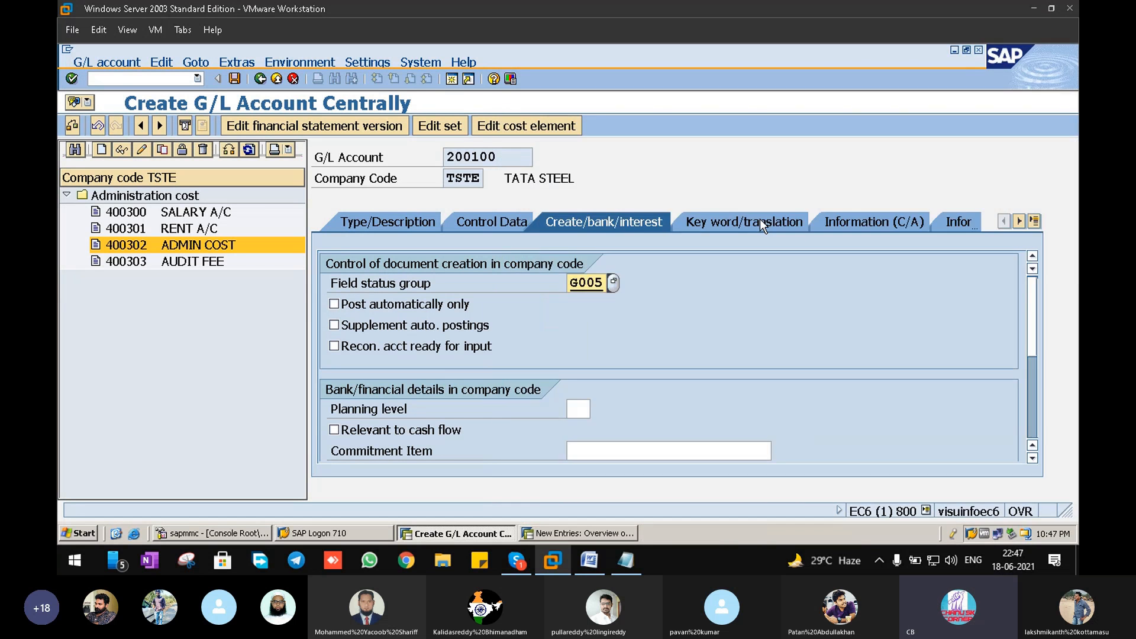
click(235, 79)
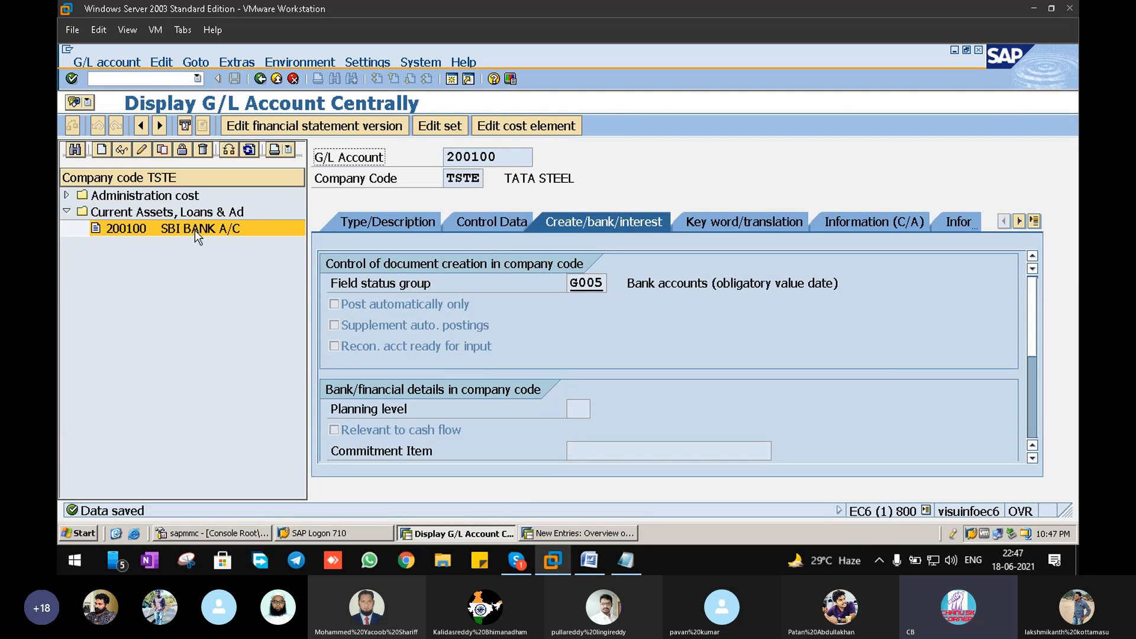
- Copy G/L account 200100 to a new account 200101 in company code TSTE
click(162, 150)
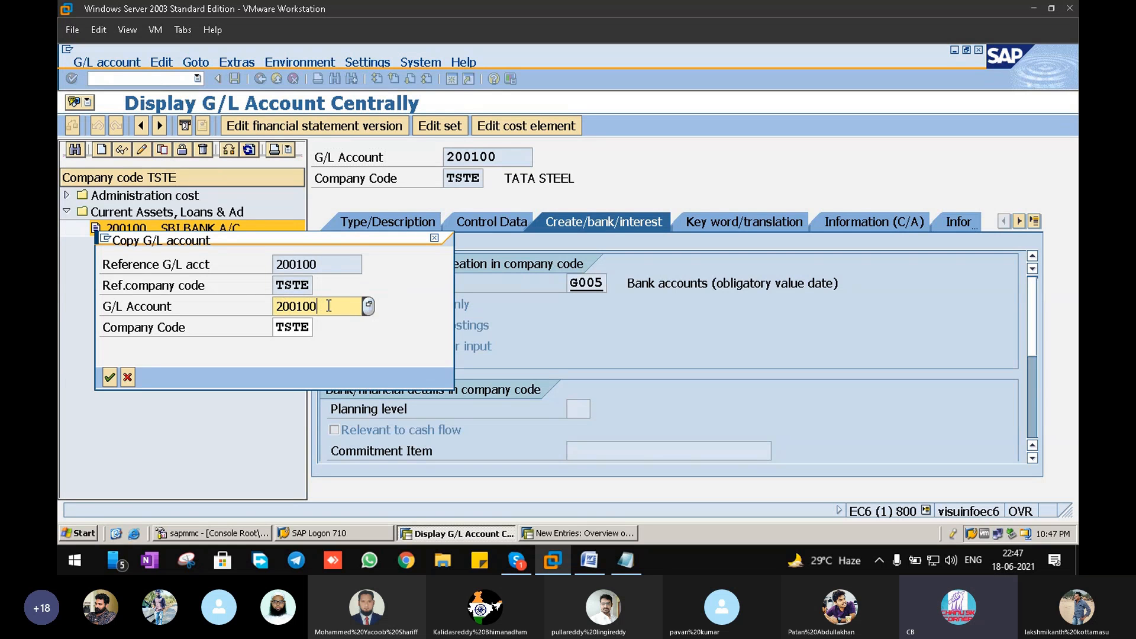
key(BackSpace)
text(1)
click(110, 377)
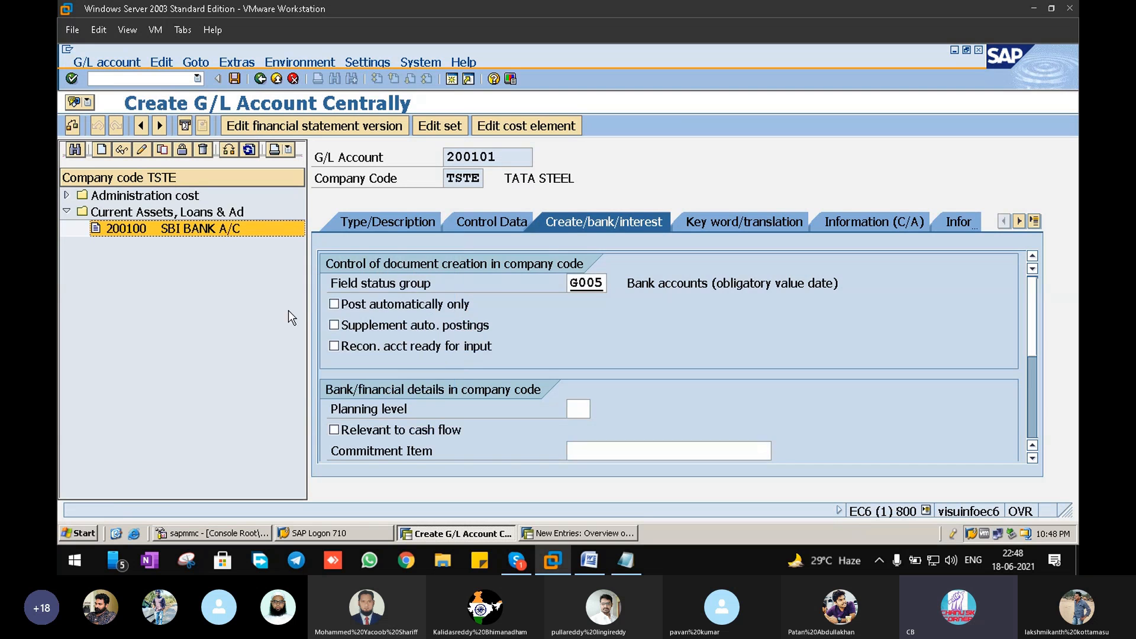
- Set the short text and long text of G/L account 200101 to CITI BANK A/C and save the account
click(392, 223)
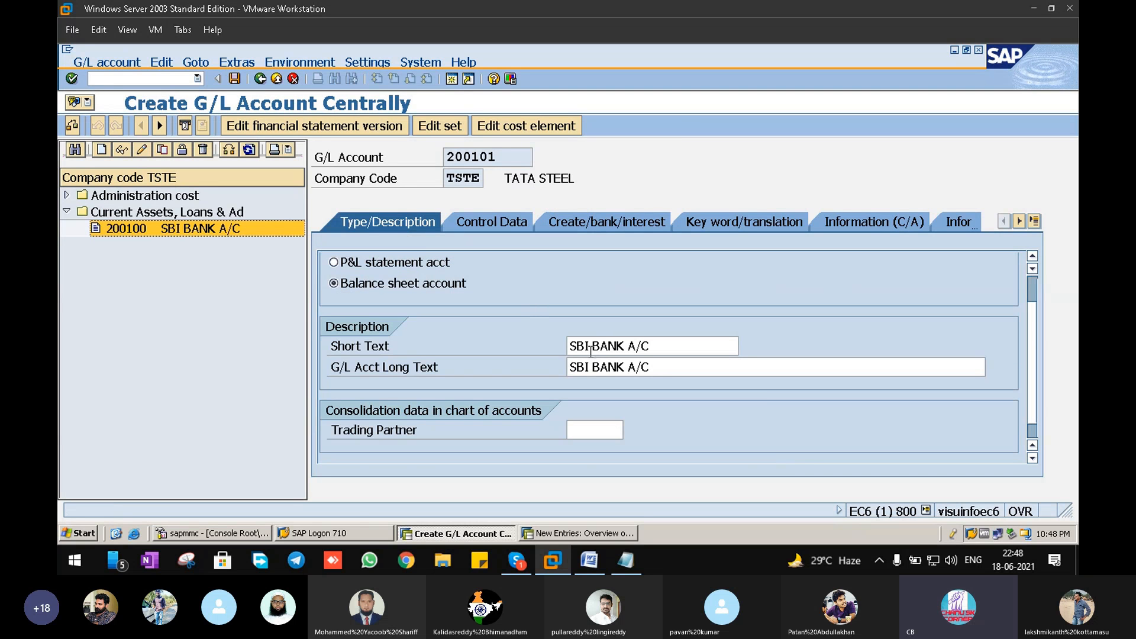
text(CITI)
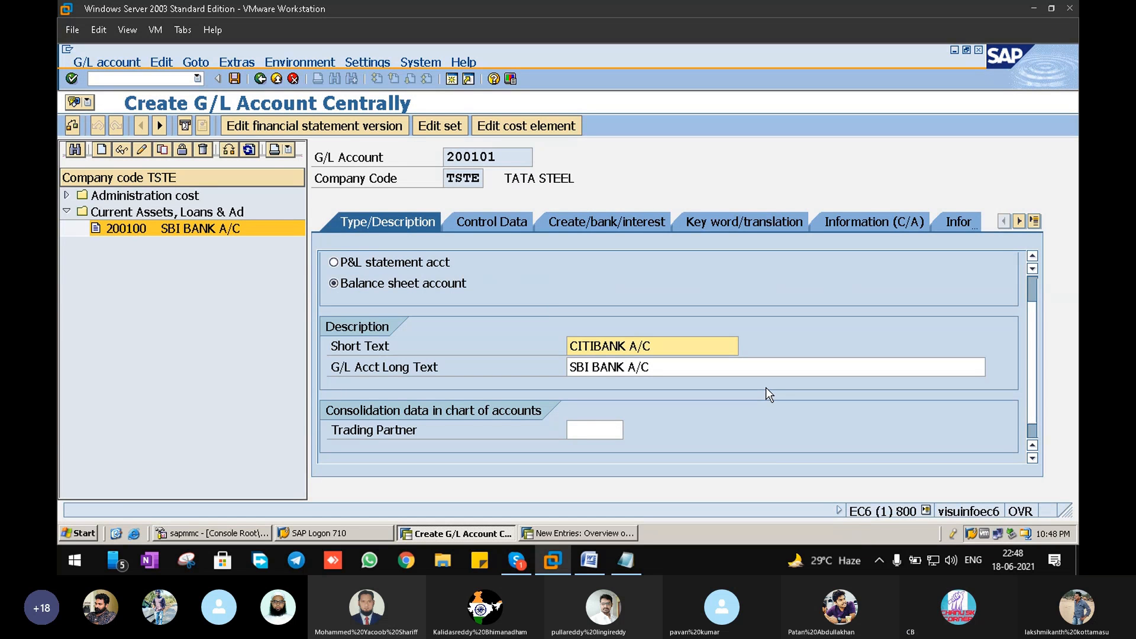
key(Insert)
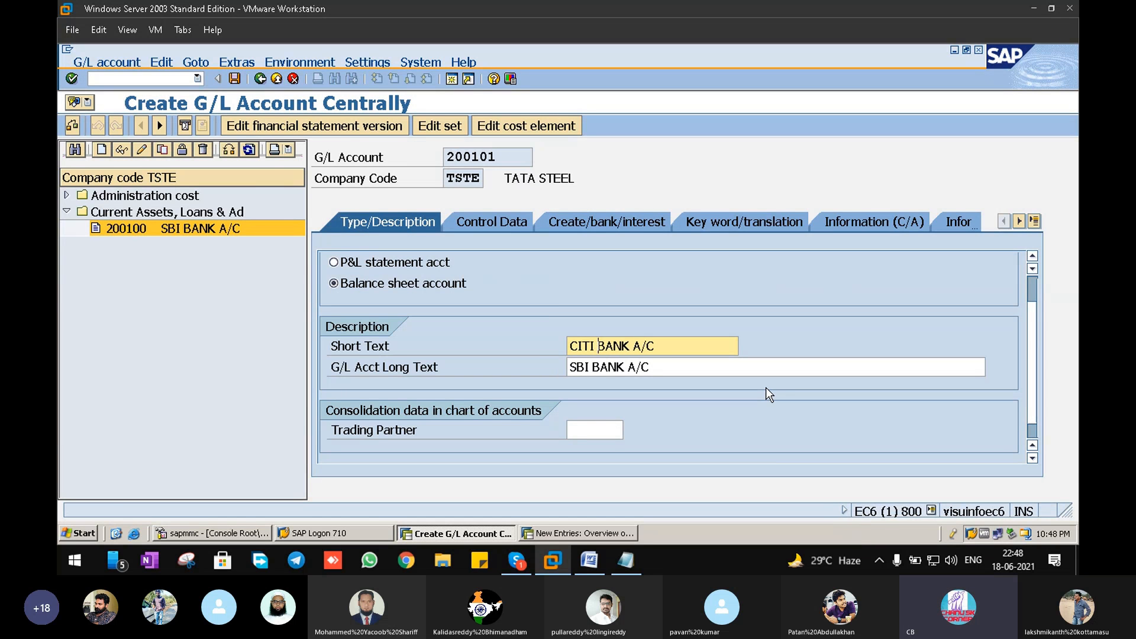
click(582, 366)
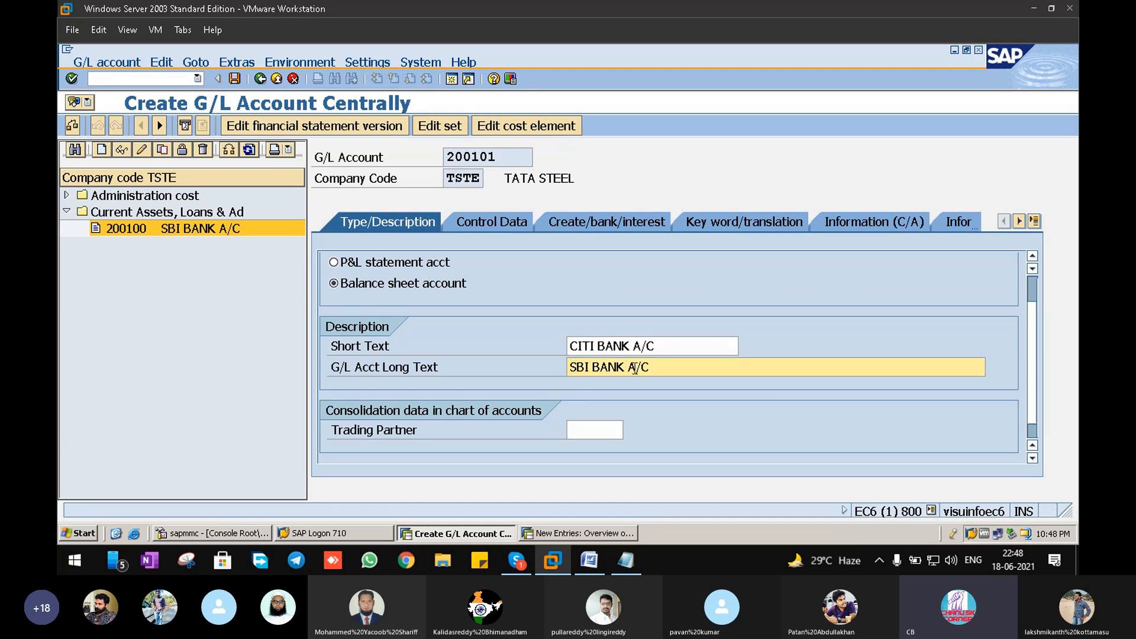
text(CITI)
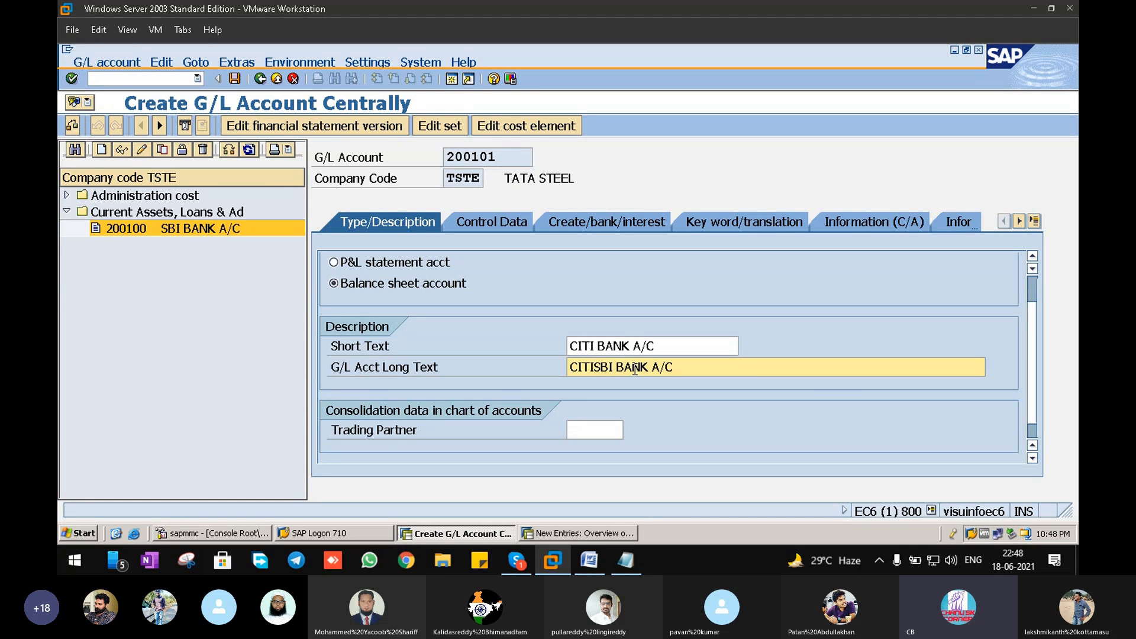
key(Delete)
key(Delete)
key(Delete)
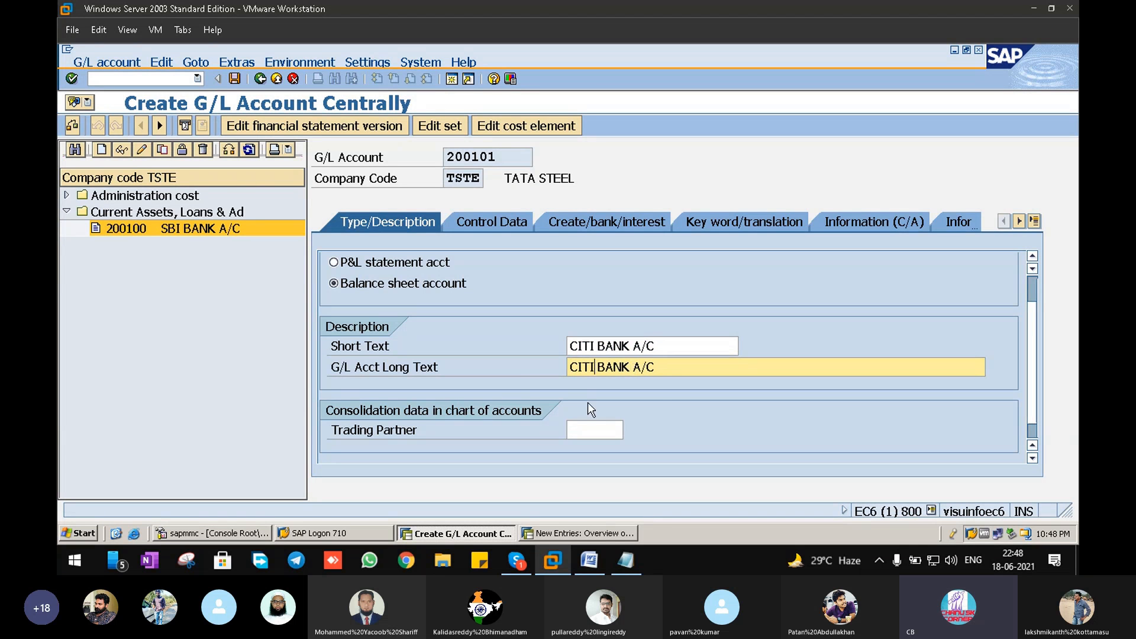
click(236, 78)
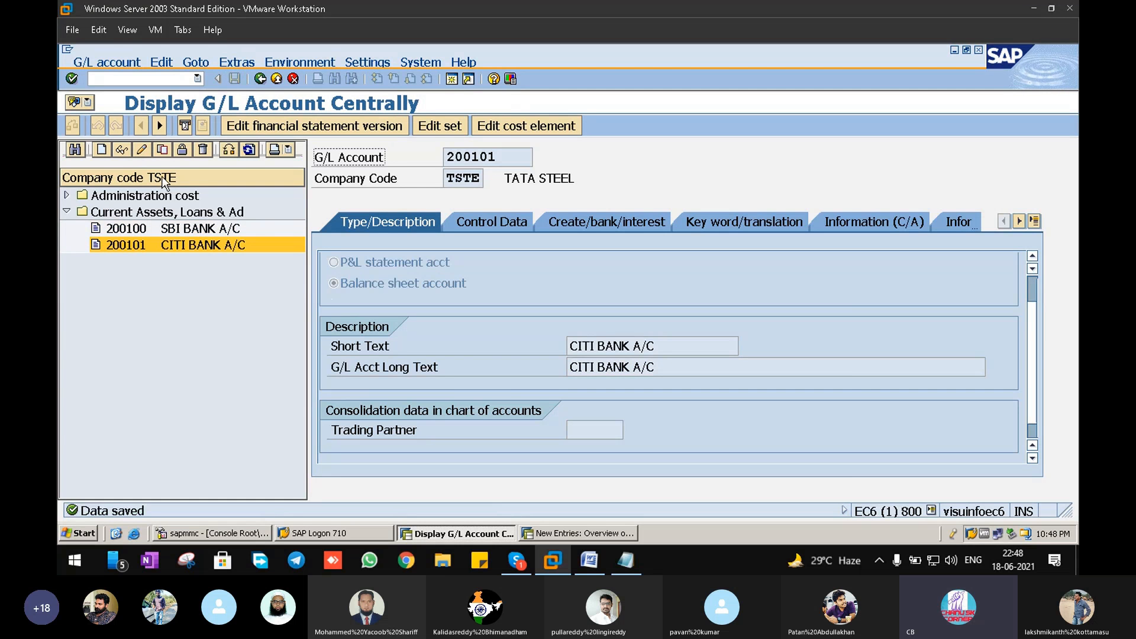
- Copy G/L account 200101 to a new account 200102 in company code TSTE
click(161, 149)
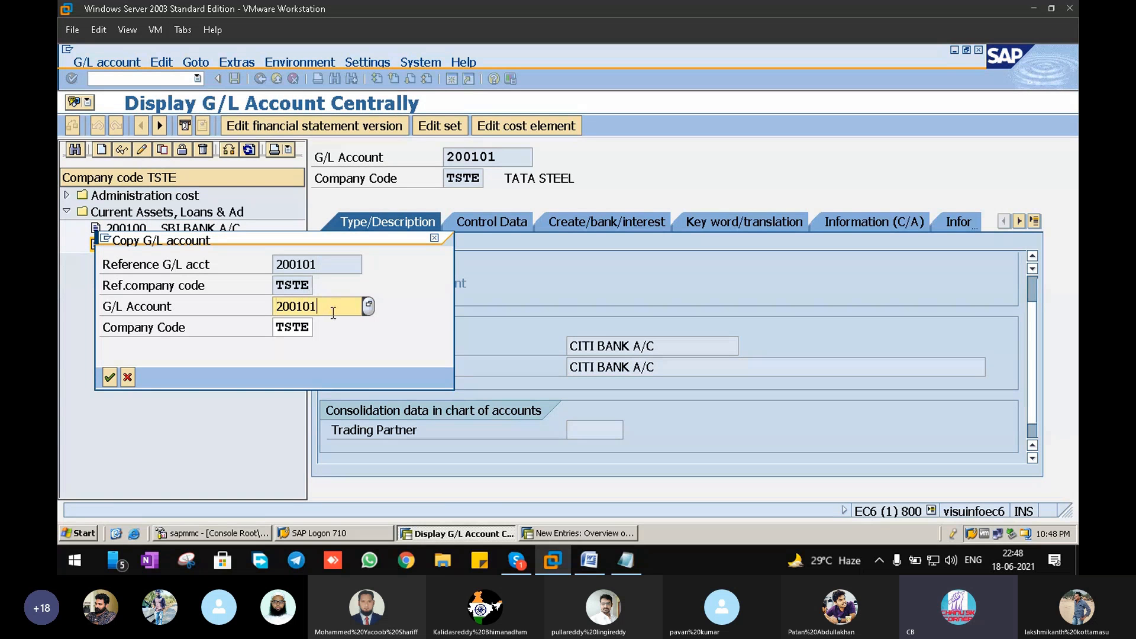
key(BackSpace)
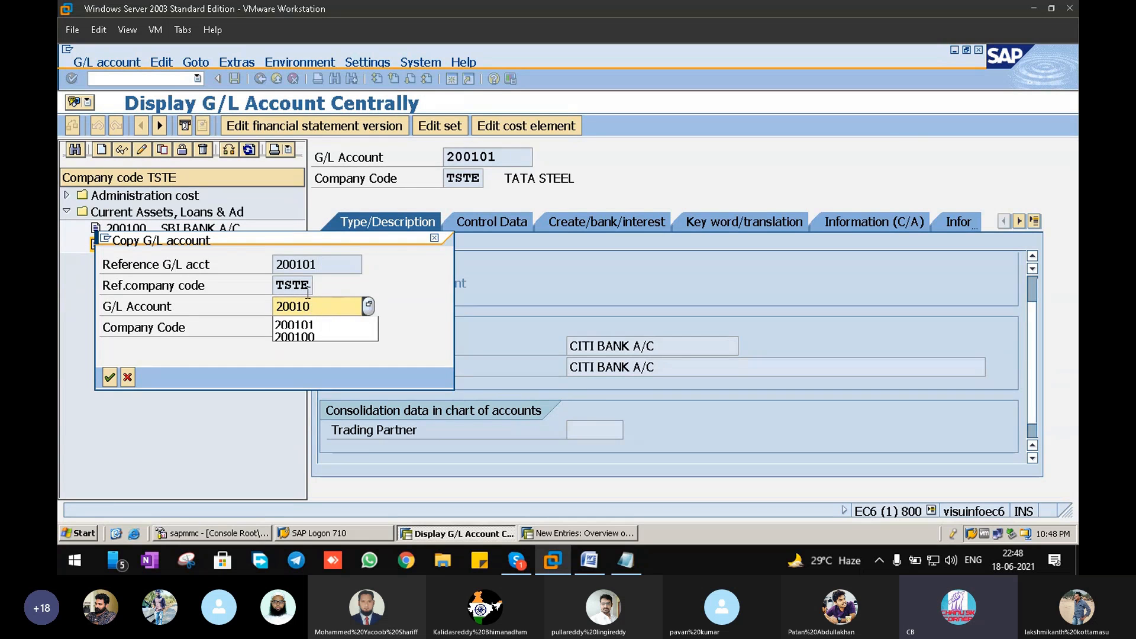
drag(300, 244, 483, 240)
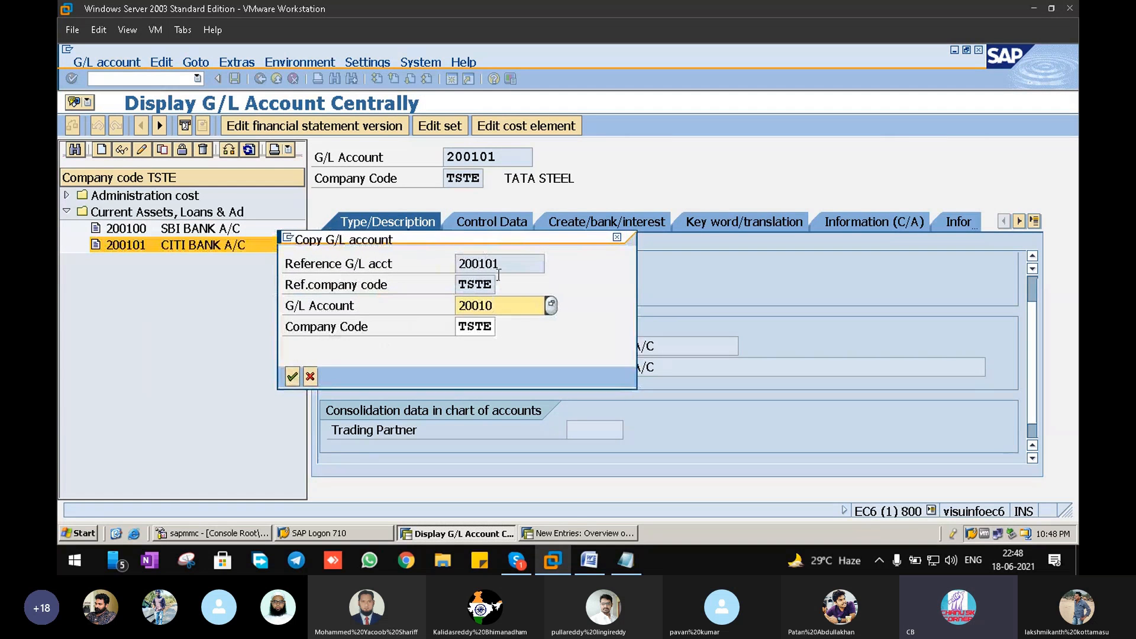
text(2)
key(Return)
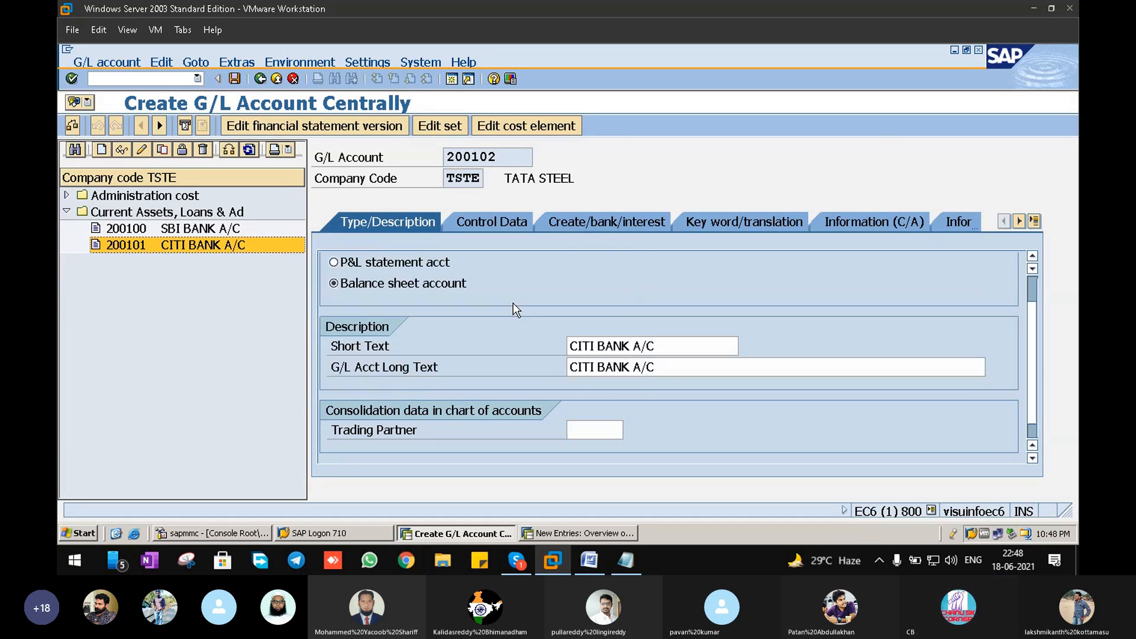
- Set the short text and long text of G/L account 200102 to ICICI BANK A/C and save the account
click(573, 346)
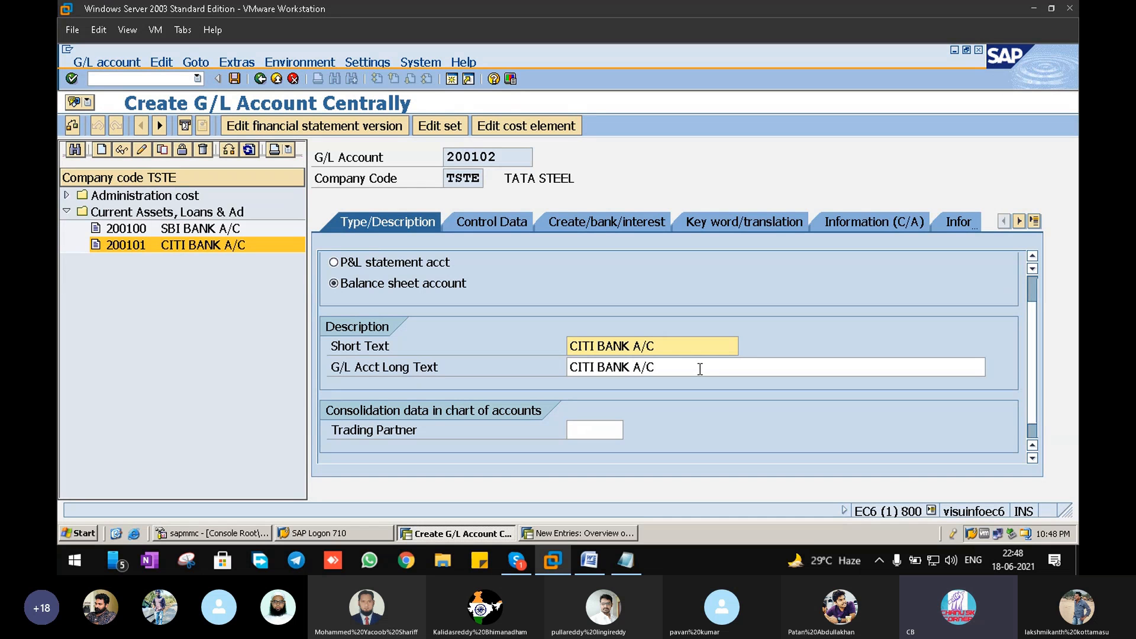
key(Delete)
key(Delete)
key(Delete)
text(IC)
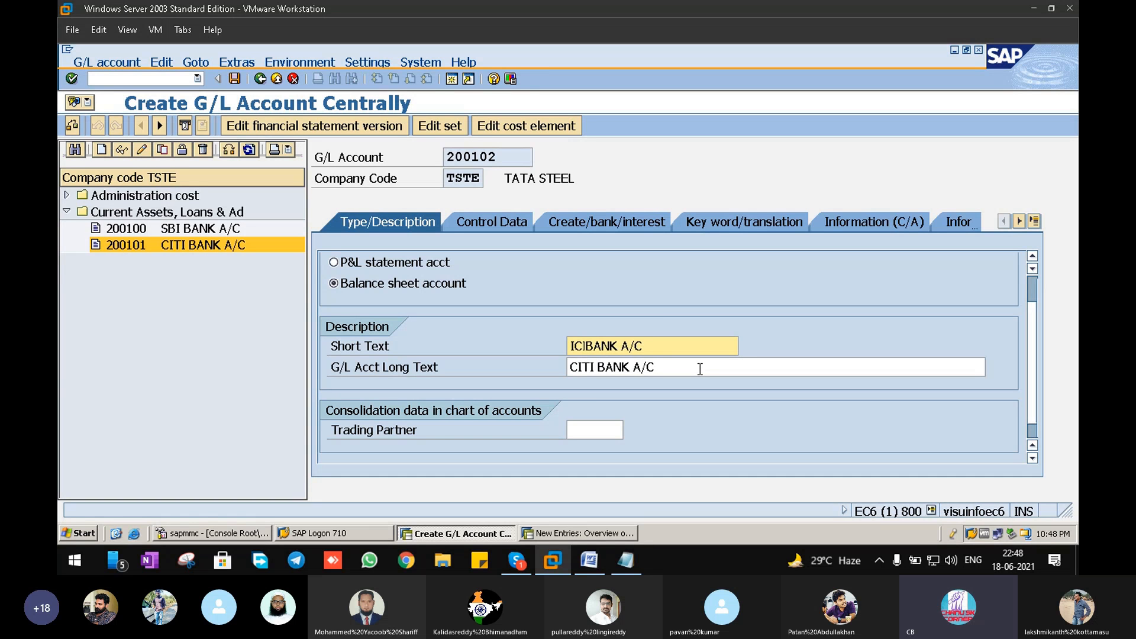
text(ICI)
key(Down)
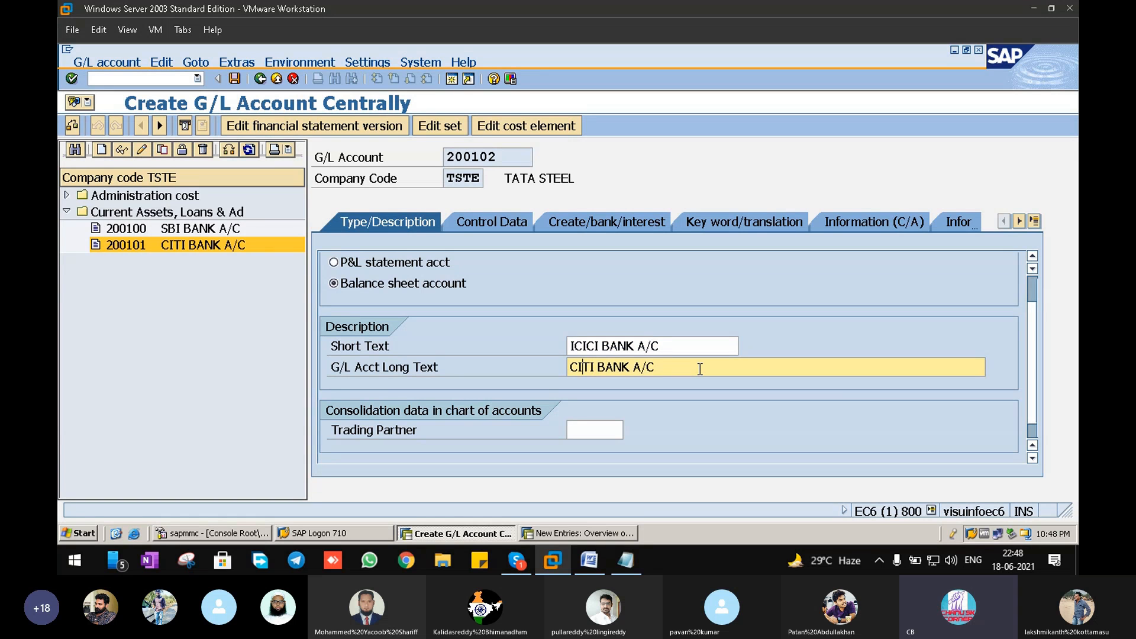
key(Delete)
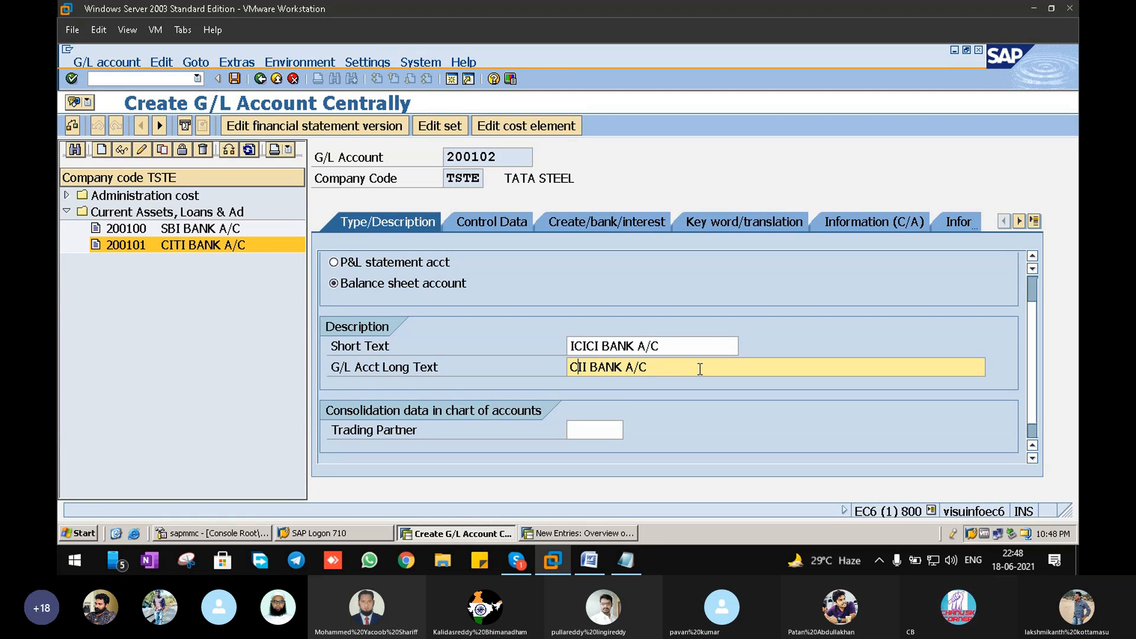
text(CIC)
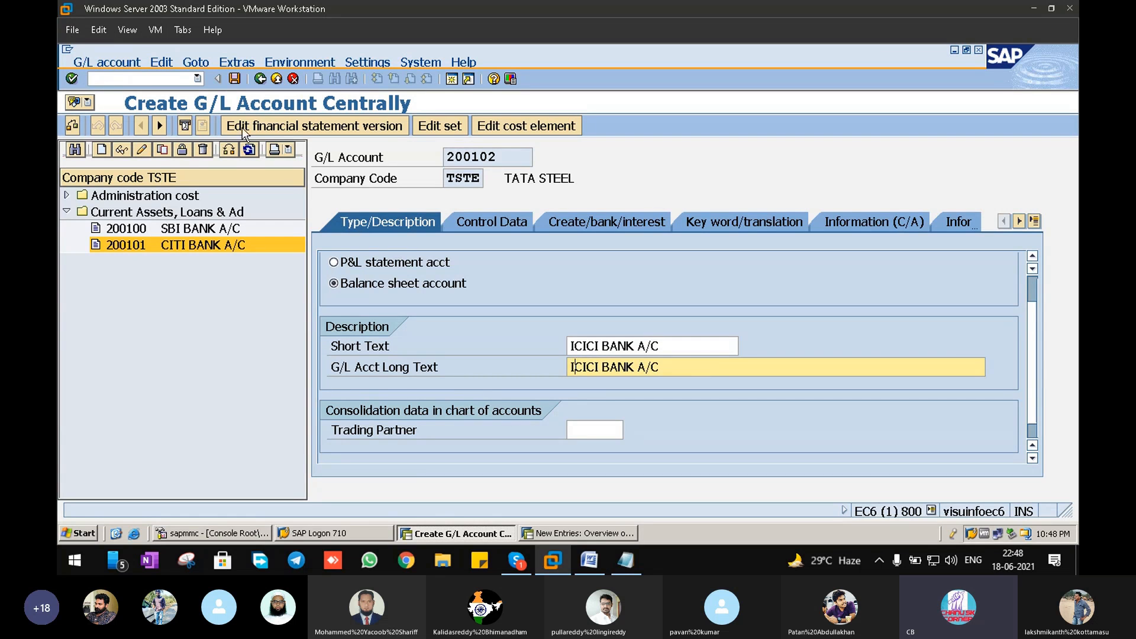
click(234, 79)
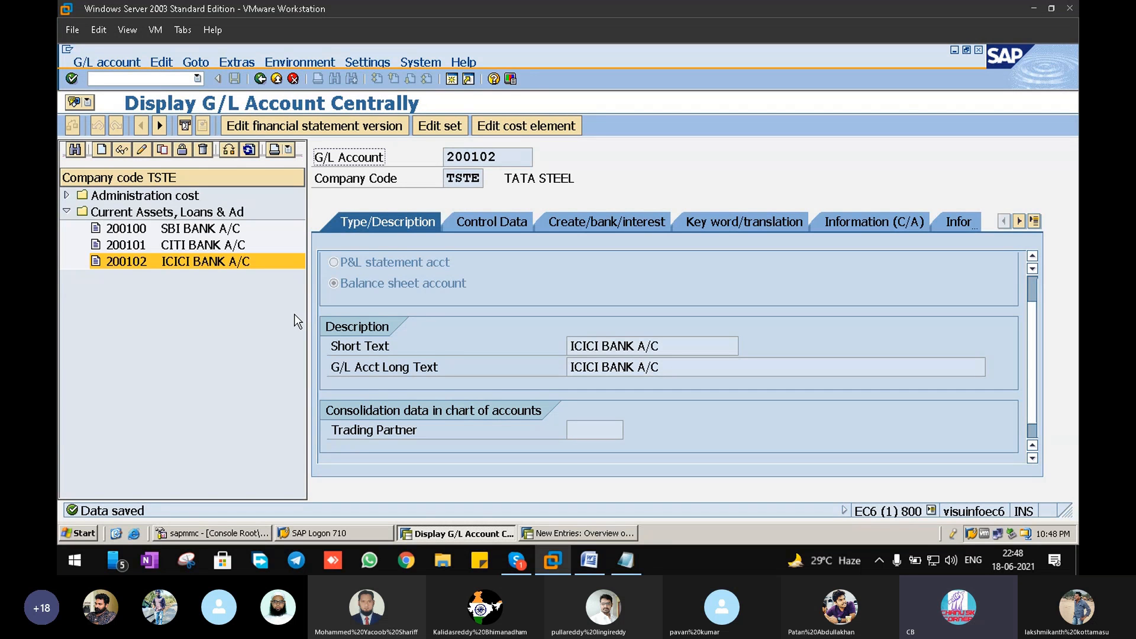
- Leave the G/L account maintenance with /n and return to the SAP Easy Access screen
click(163, 79)
text(/n)
key(Return)
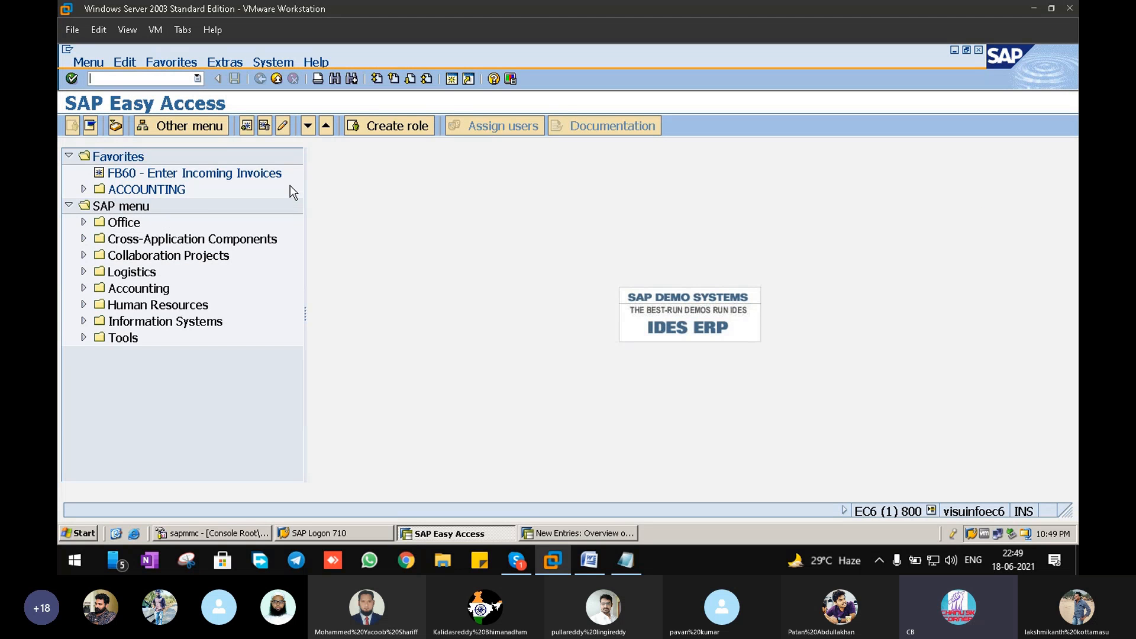
click(178, 82)
text(FB50)
key(Return)
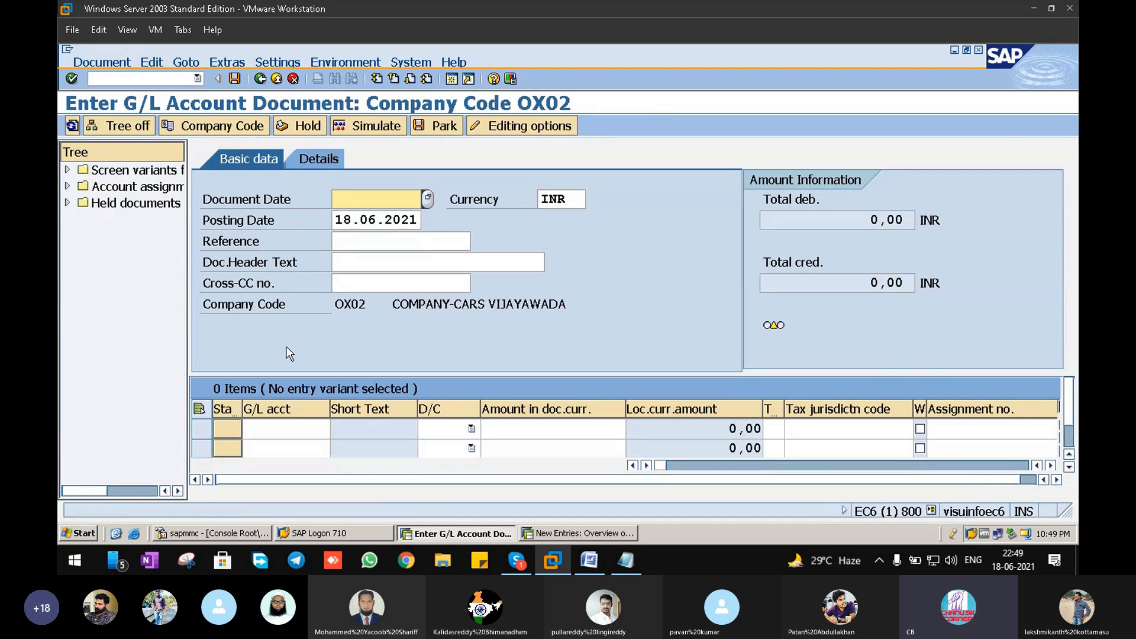
click(258, 79)
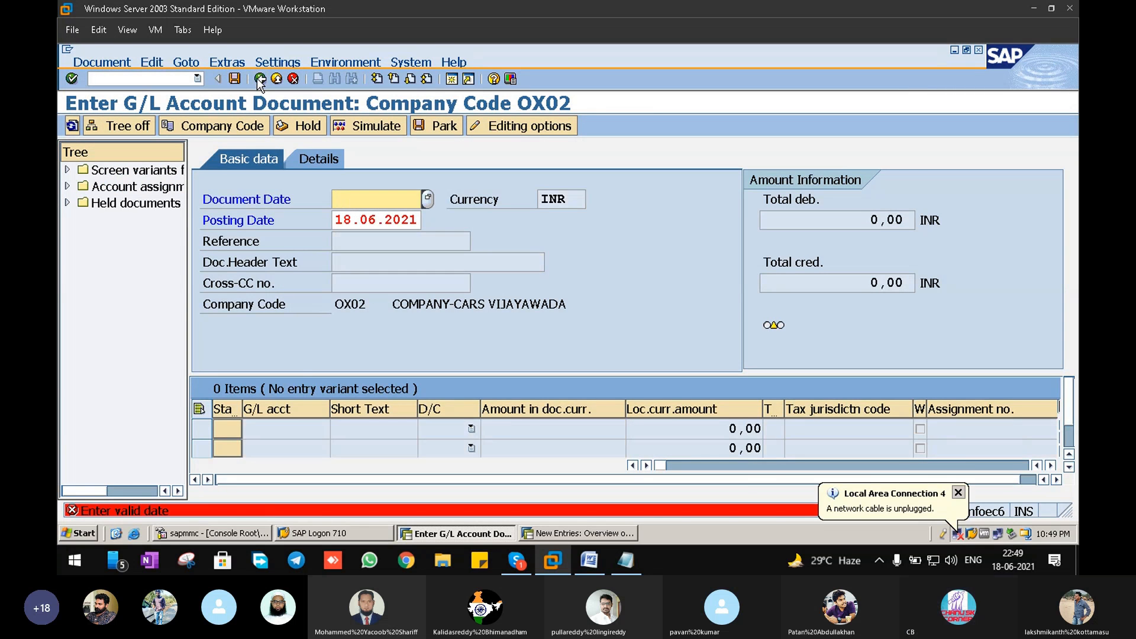
click(301, 80)
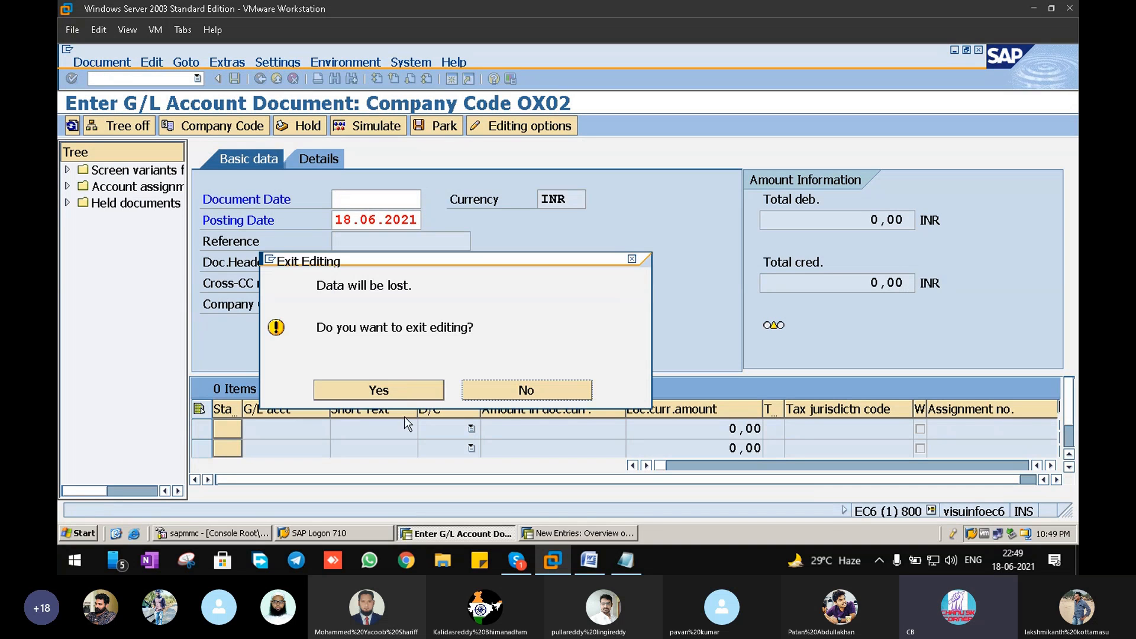
click(385, 388)
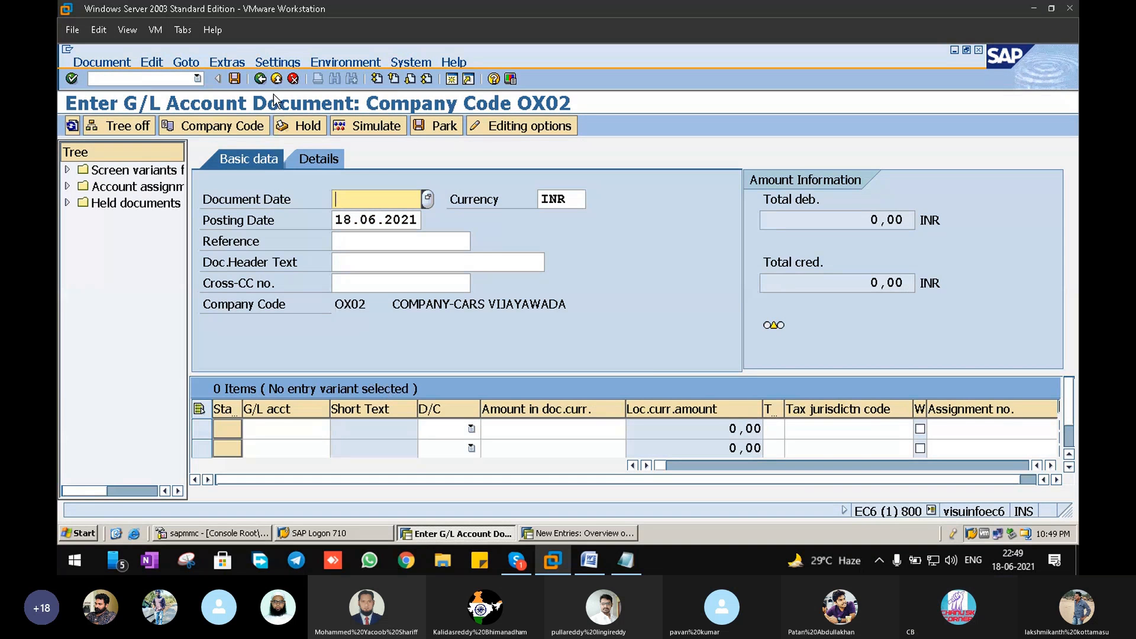
click(293, 79)
click(511, 389)
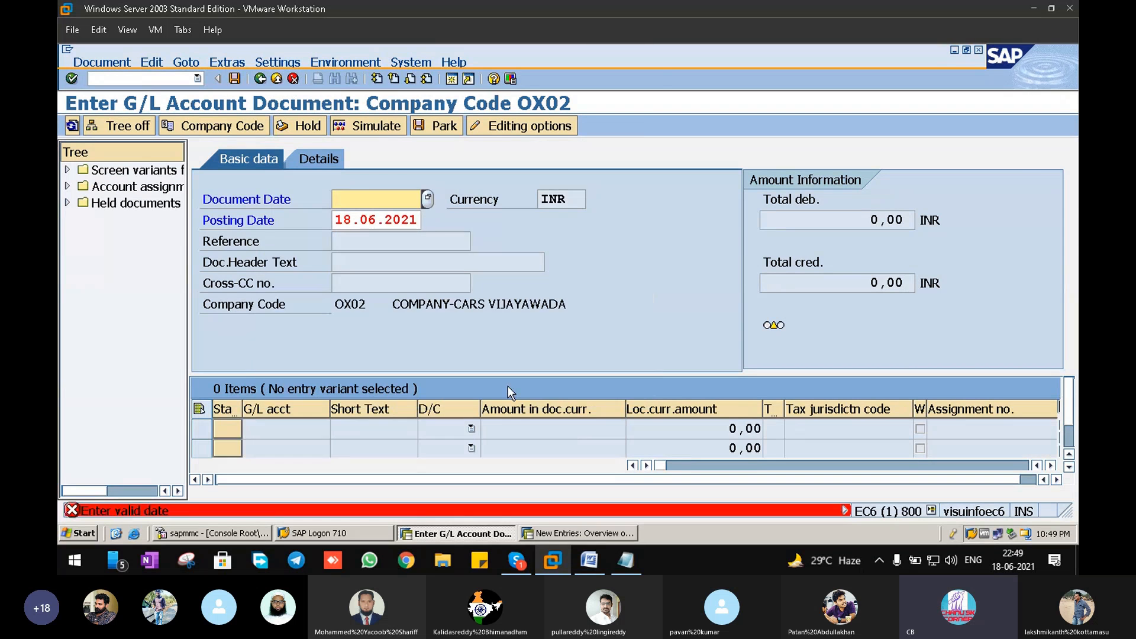
click(277, 79)
click(279, 80)
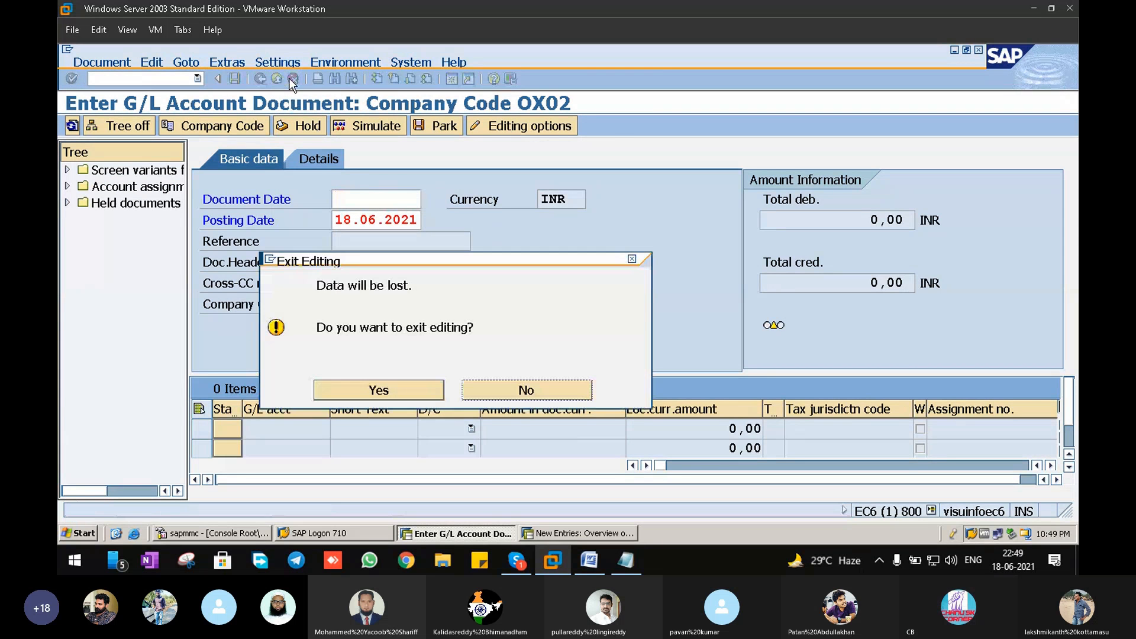
click(378, 390)
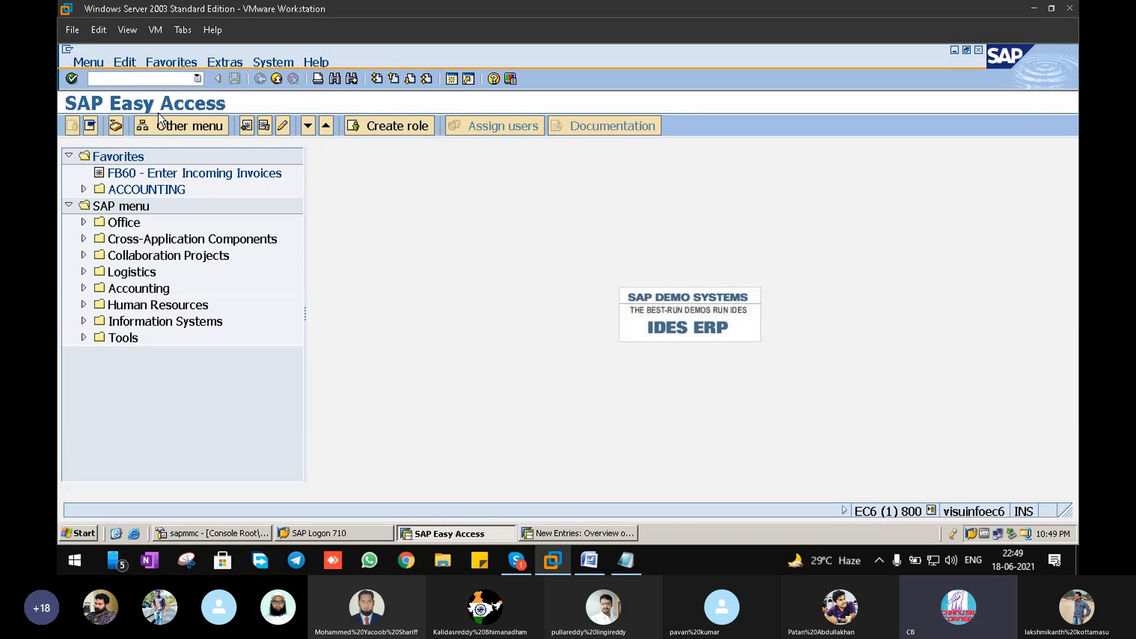
- Open transaction FB50, Enter G/L Account Document, from the General Ledger posting functions under Financial Accounting
click(85, 289)
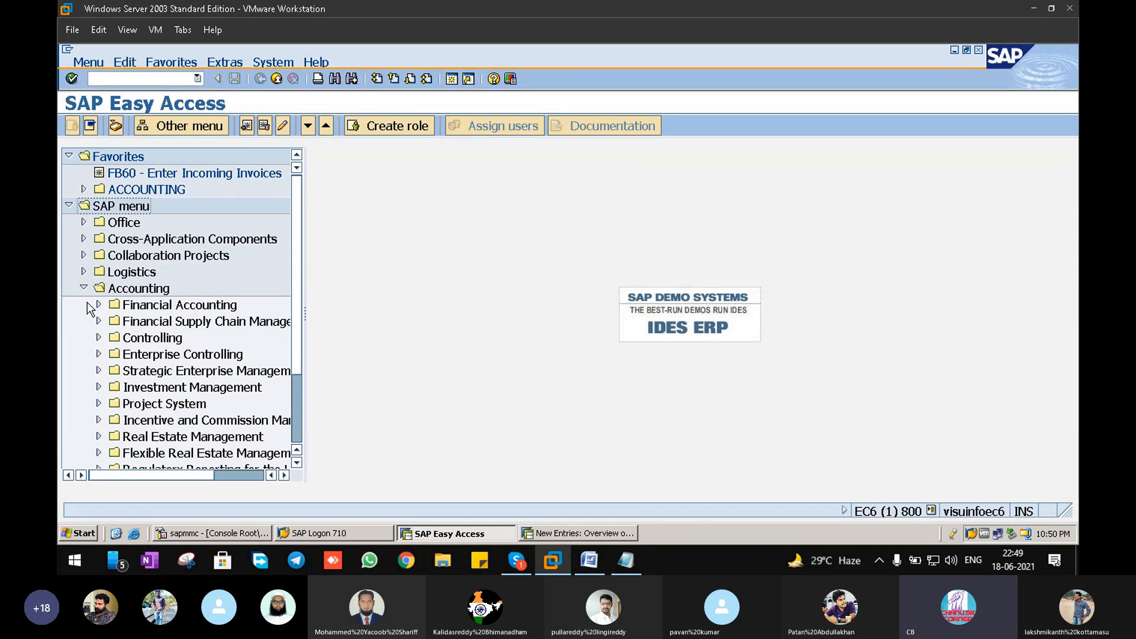
click(99, 305)
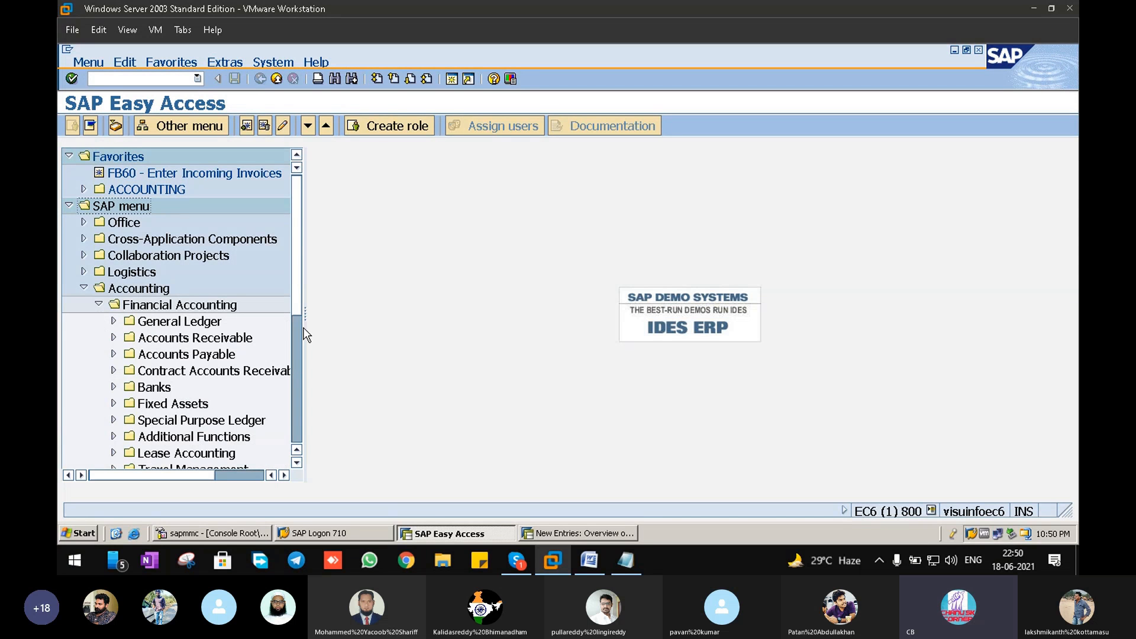
drag(305, 326, 440, 326)
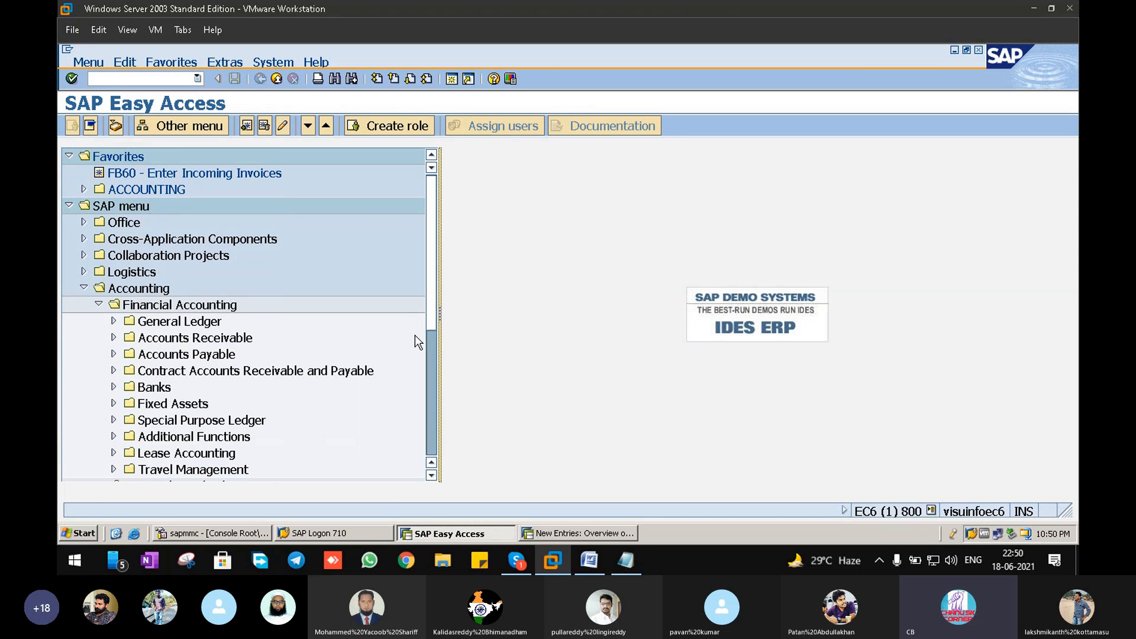
click(114, 321)
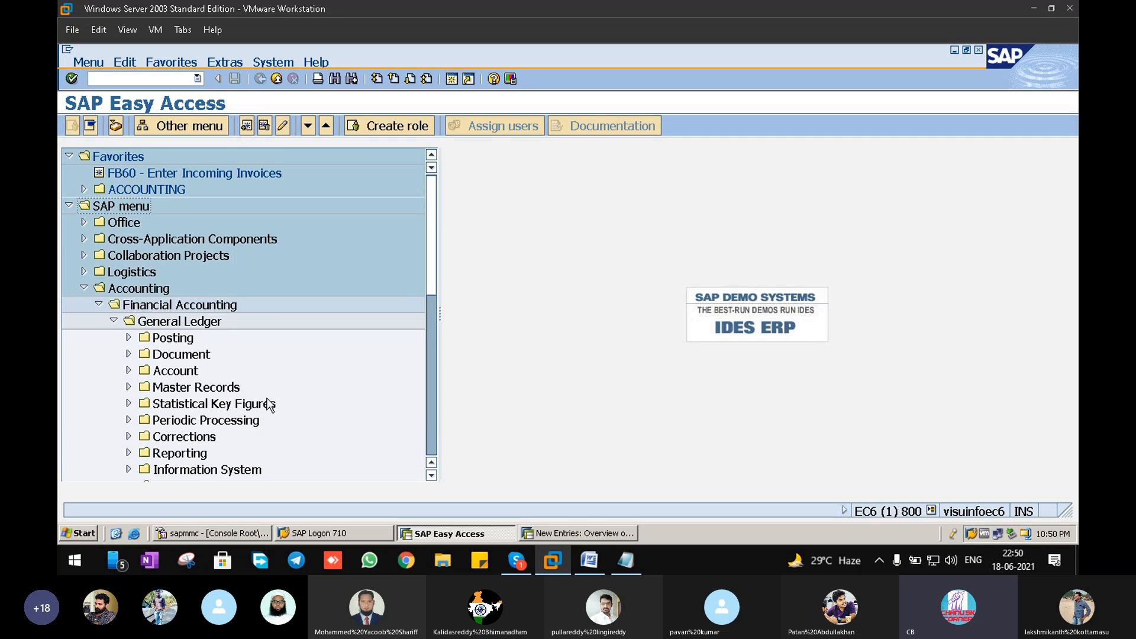
scroll(270, 405, down, 1)
scroll(269, 405, down, 1)
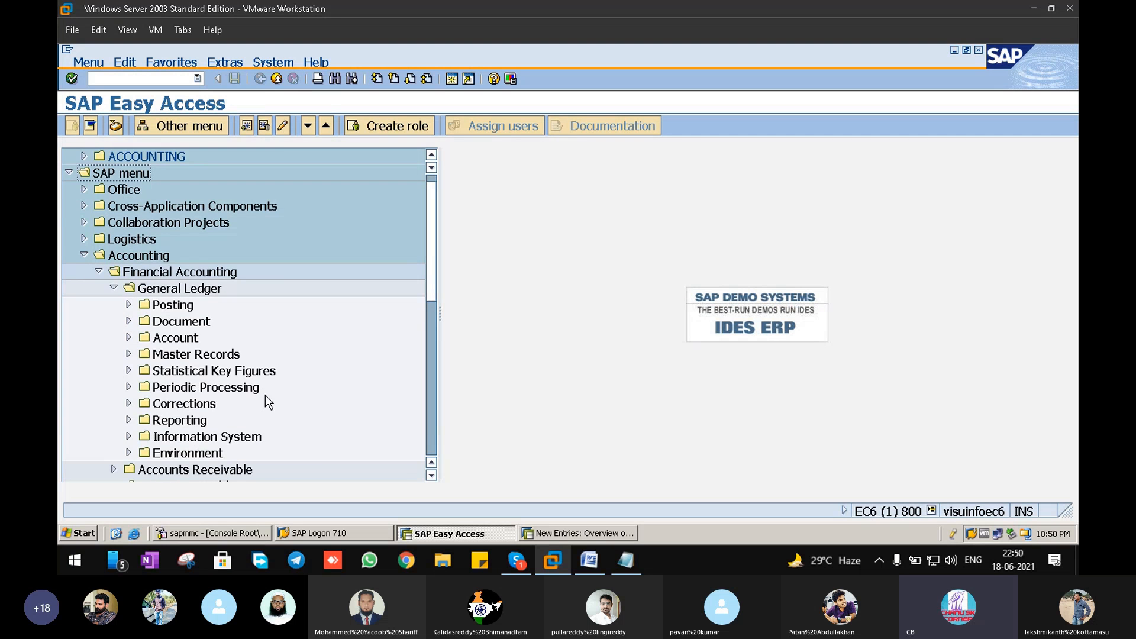
click(129, 305)
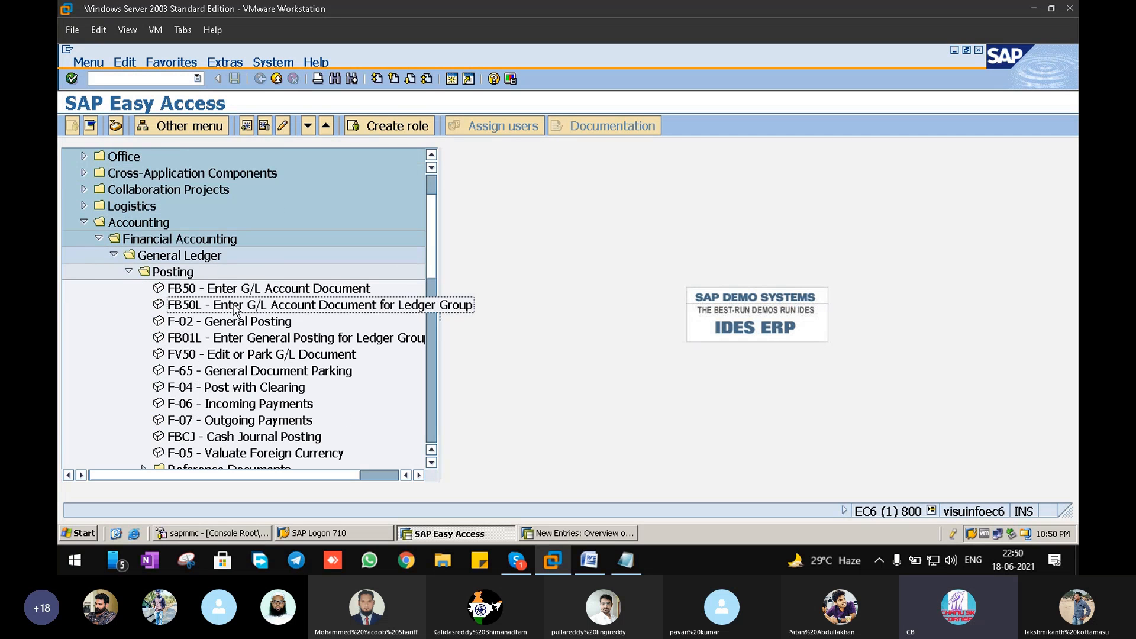
click(250, 292)
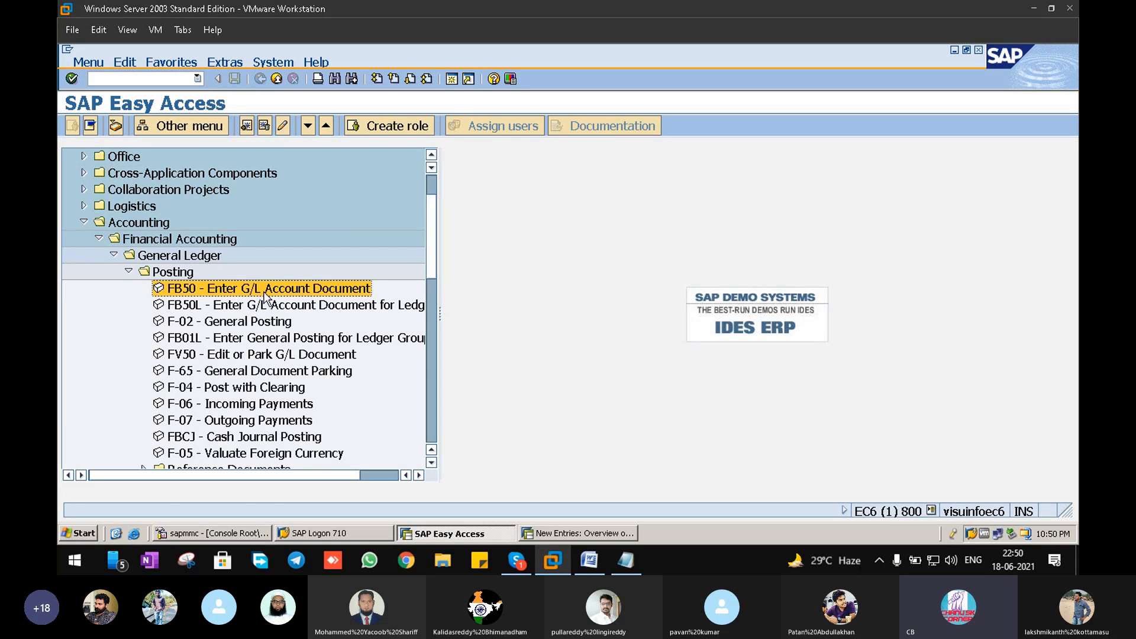
double_click(246, 290)
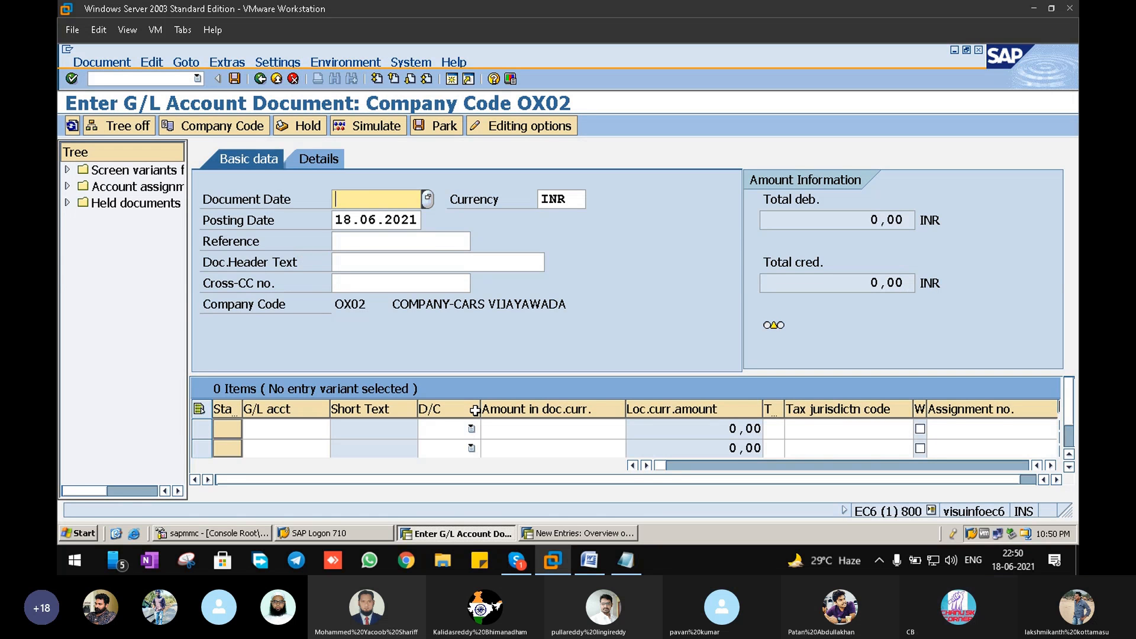
- Enter 18.06.2021 as the document date and change the G/L document's company code to TSTE
text(18.06.)
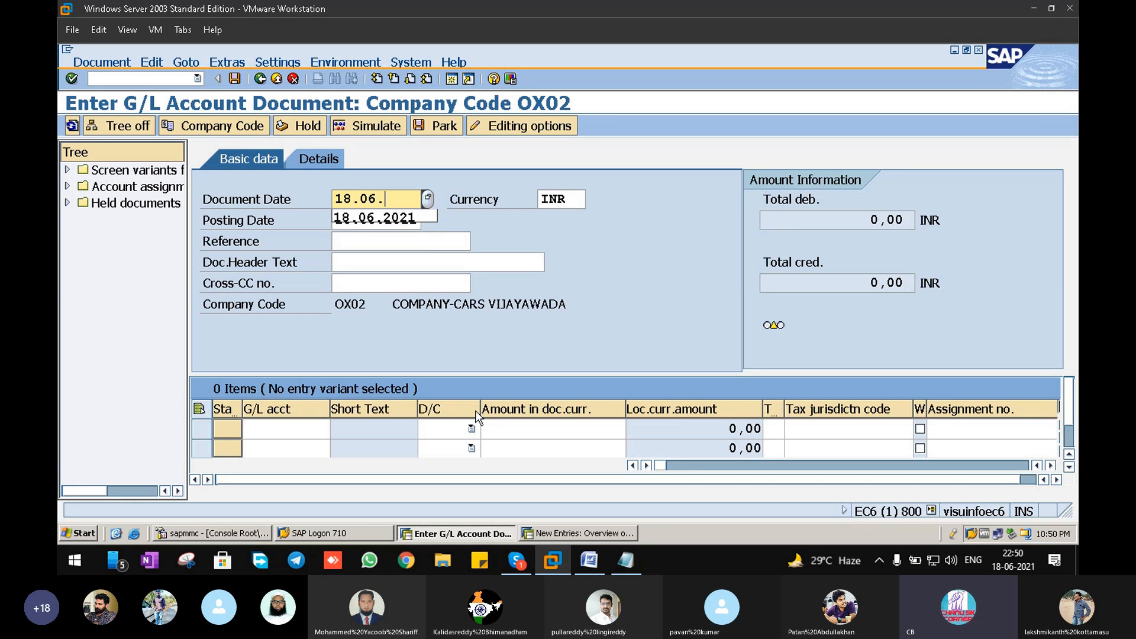
text(2021)
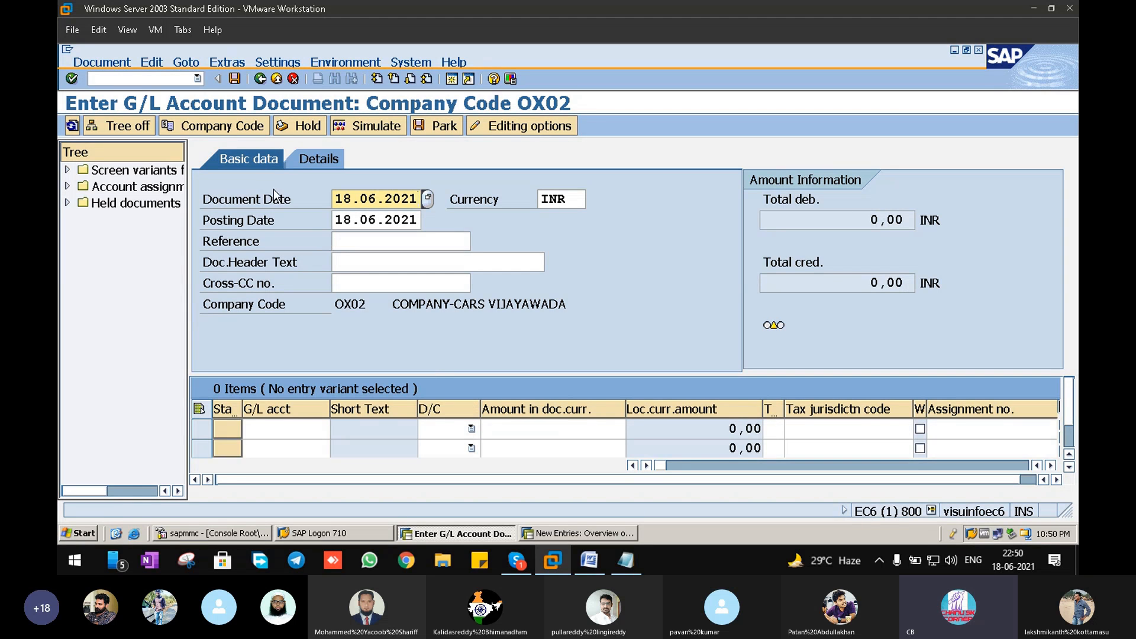
click(231, 134)
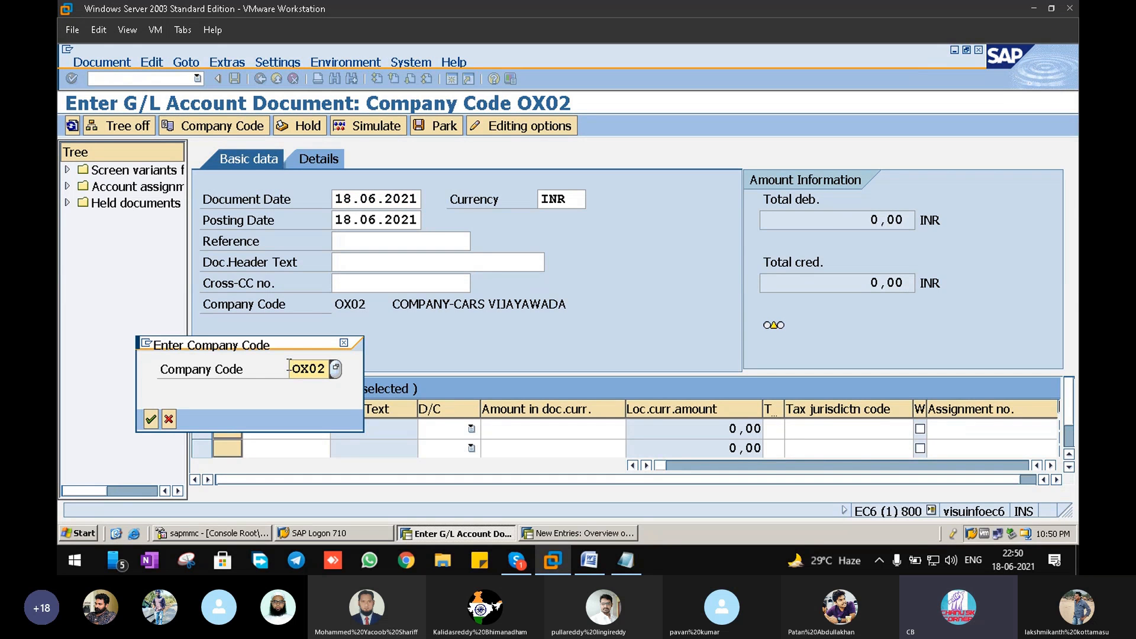
key(Insert)
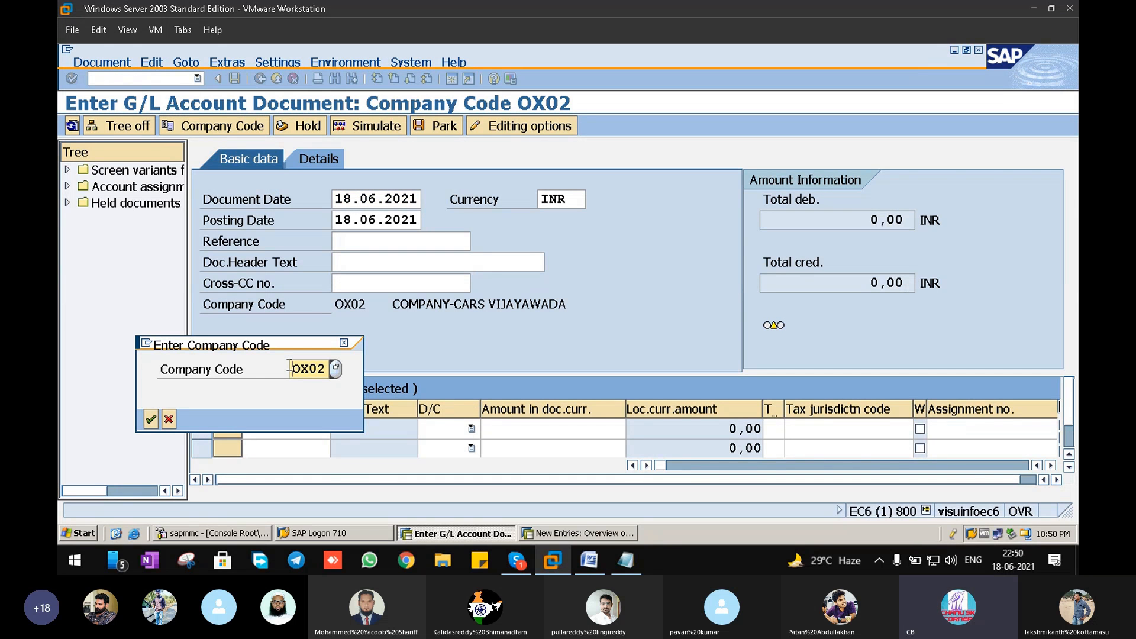
text(TSTE)
key(Return)
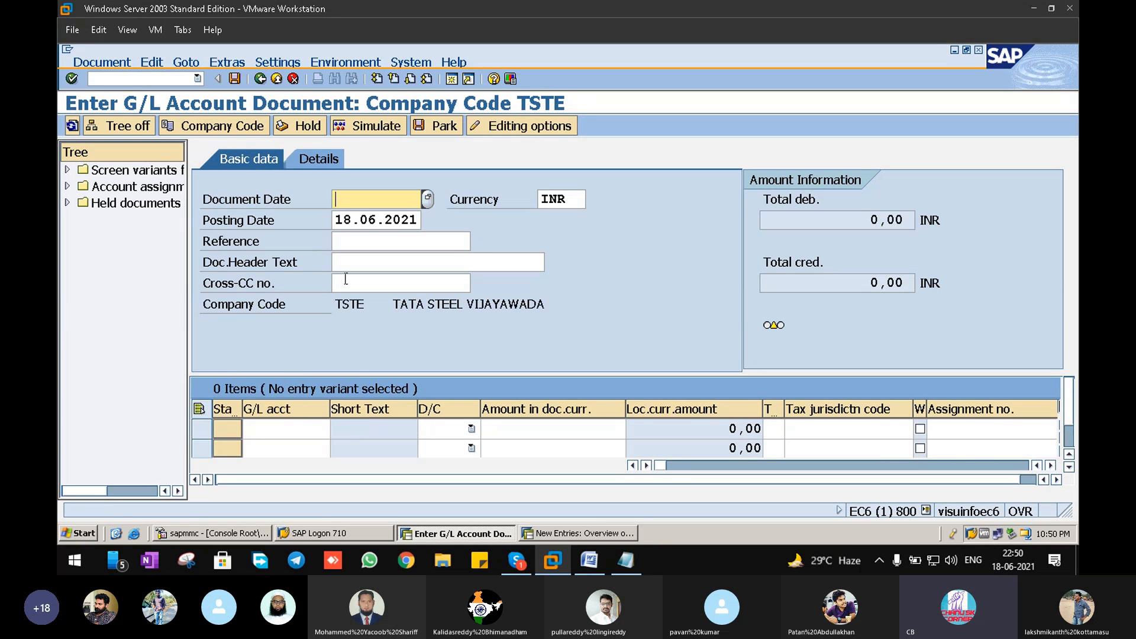
- Enter the document date 18.06.2021 for company code TSTE again and set the reference to REF:1
text(18)
key(Down)
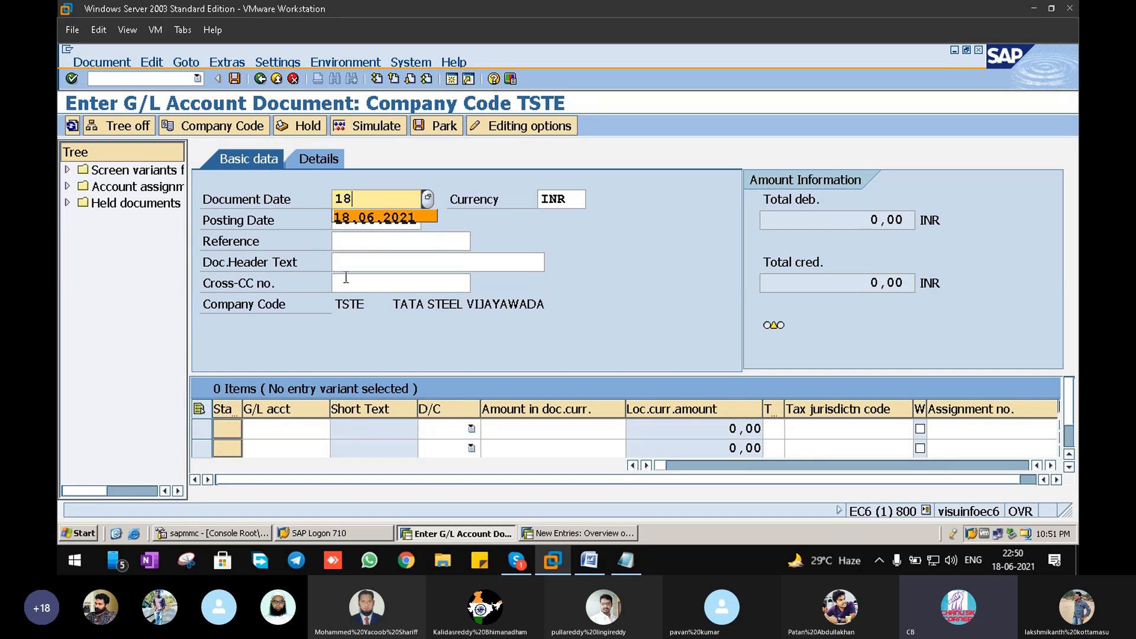
key(Return)
key(Tab)
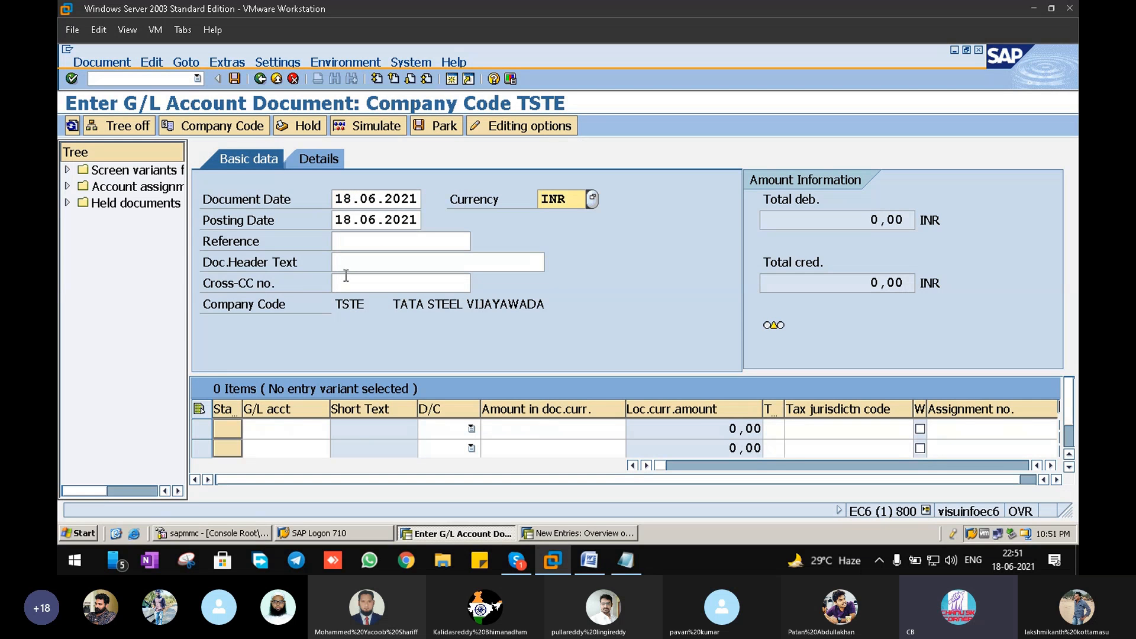
click(347, 244)
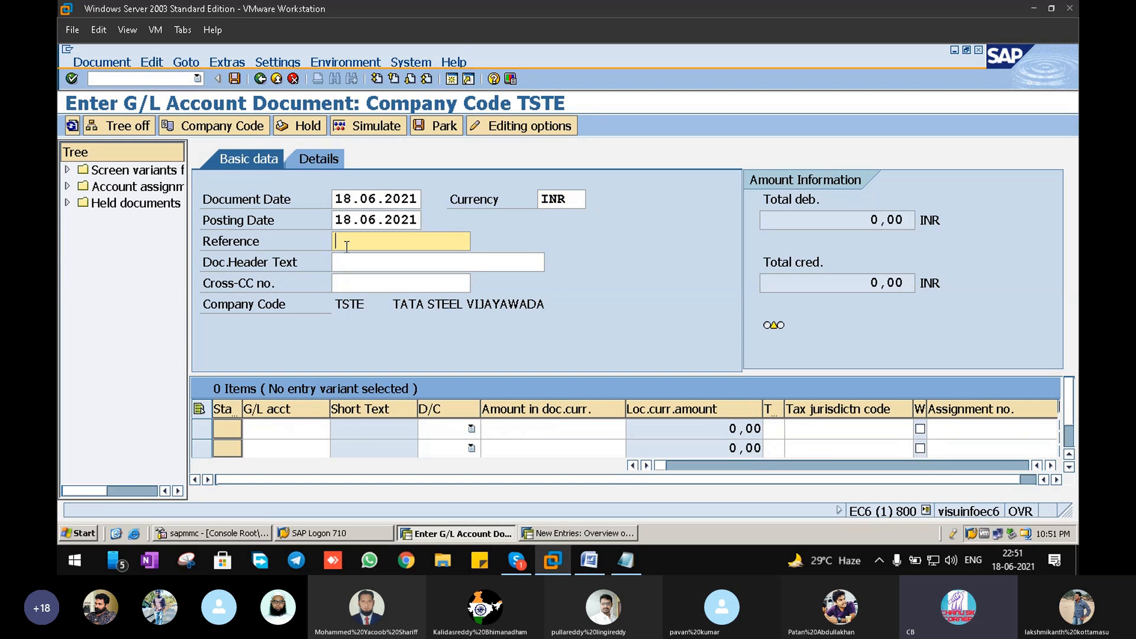
text(REF)
click(349, 258)
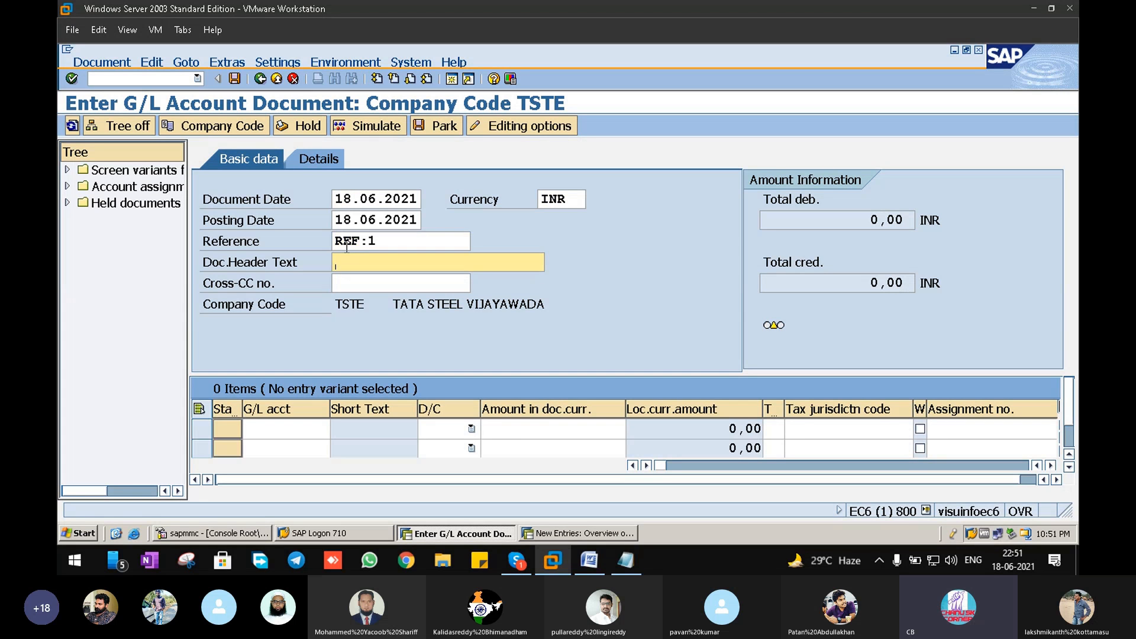
- Change the document's reference to REF GL:1, enter the header text GL A/C POSTING and confirm the header data
click(371, 243)
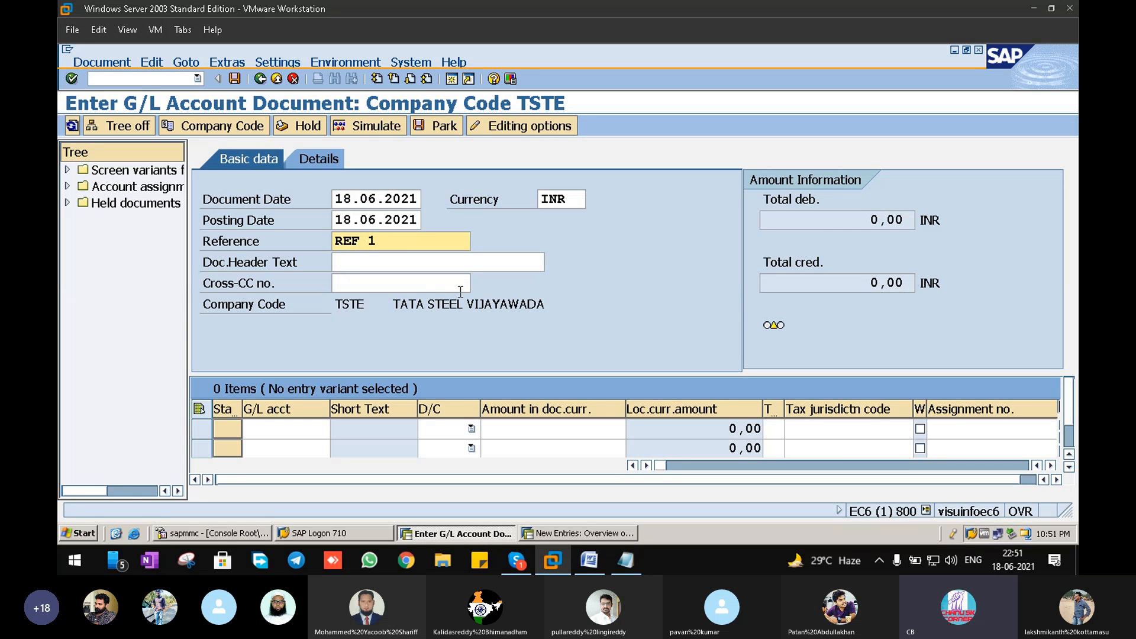
key(BackSpace)
text(GL:1)
click(380, 275)
click(377, 264)
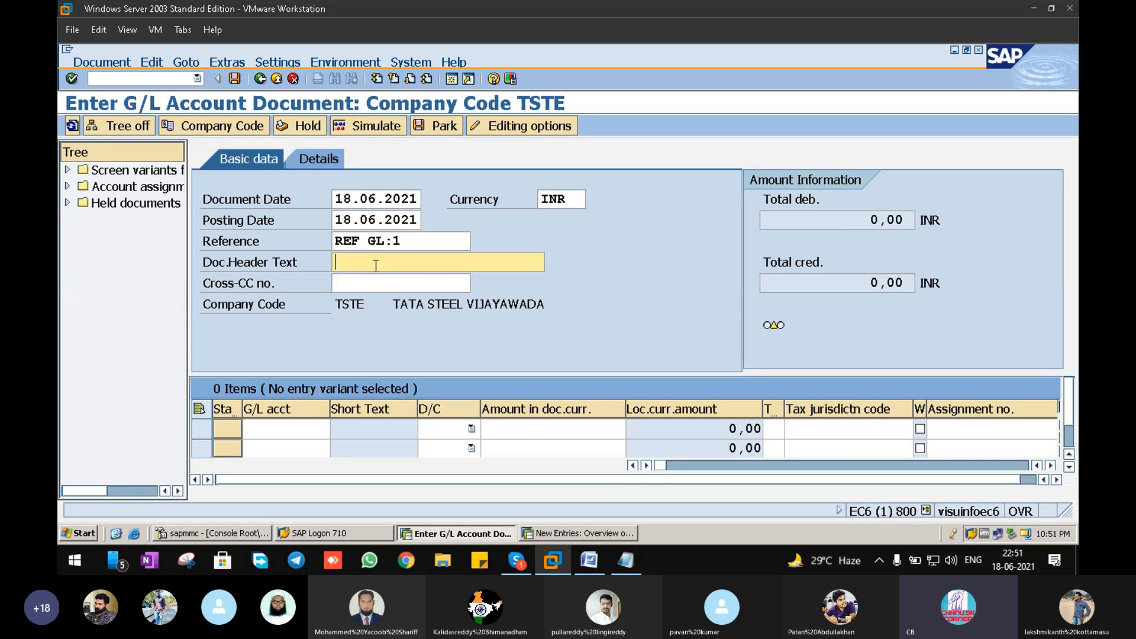
text(GL A/C POSTING)
click(308, 427)
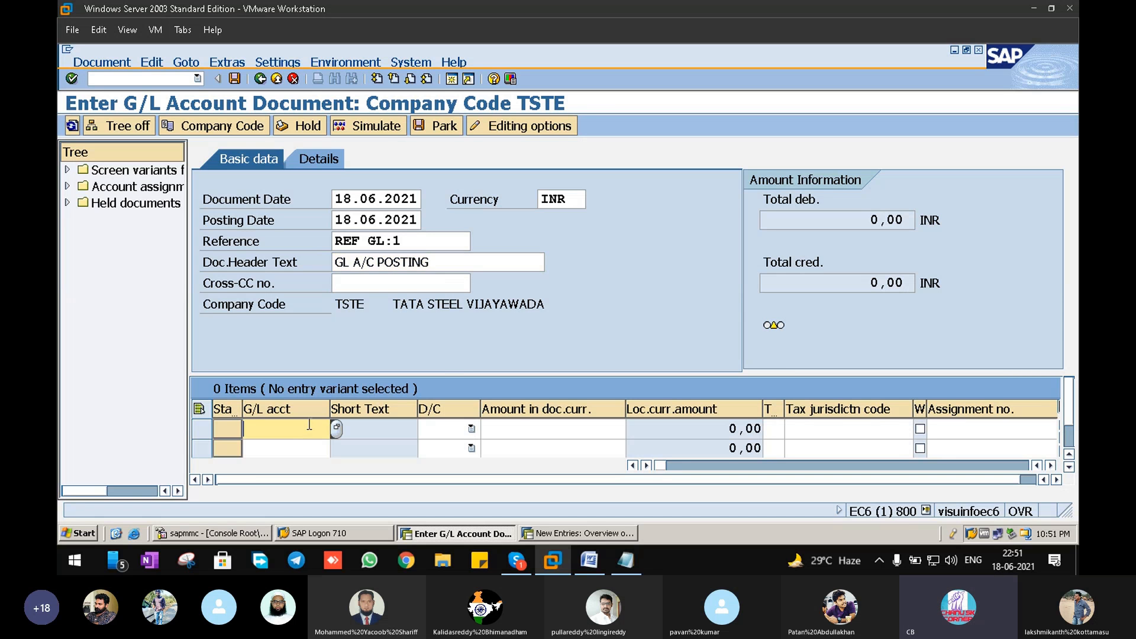
key(Return)
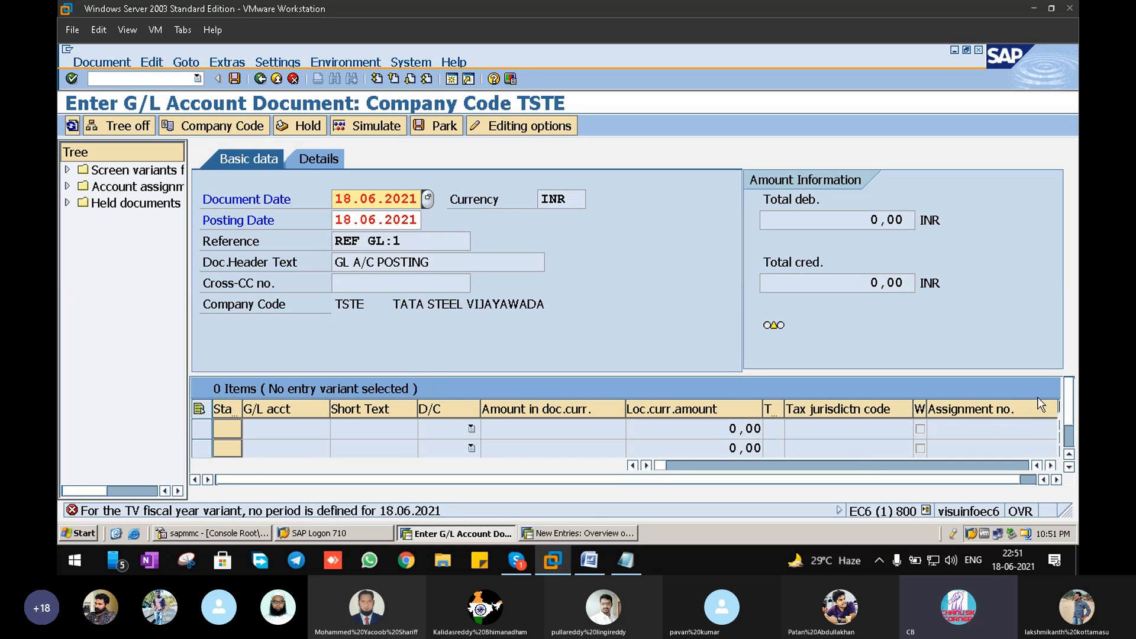
- Display the detailed help for the document date error and dismiss the Internet Explorer security warning
scroll(1071, 415, down, 1)
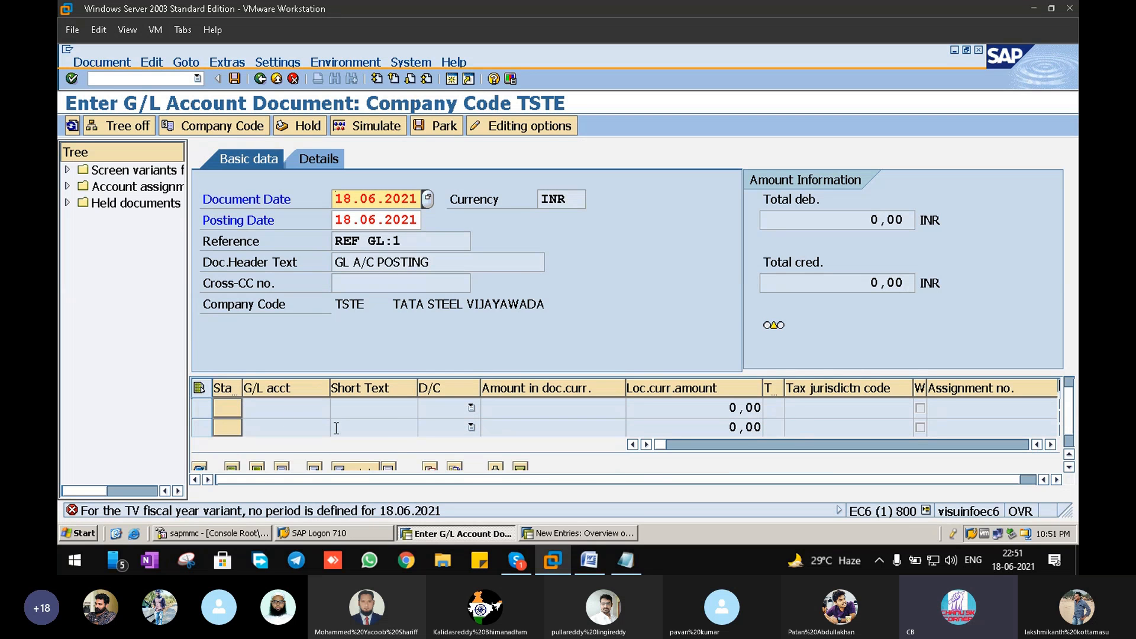
click(281, 409)
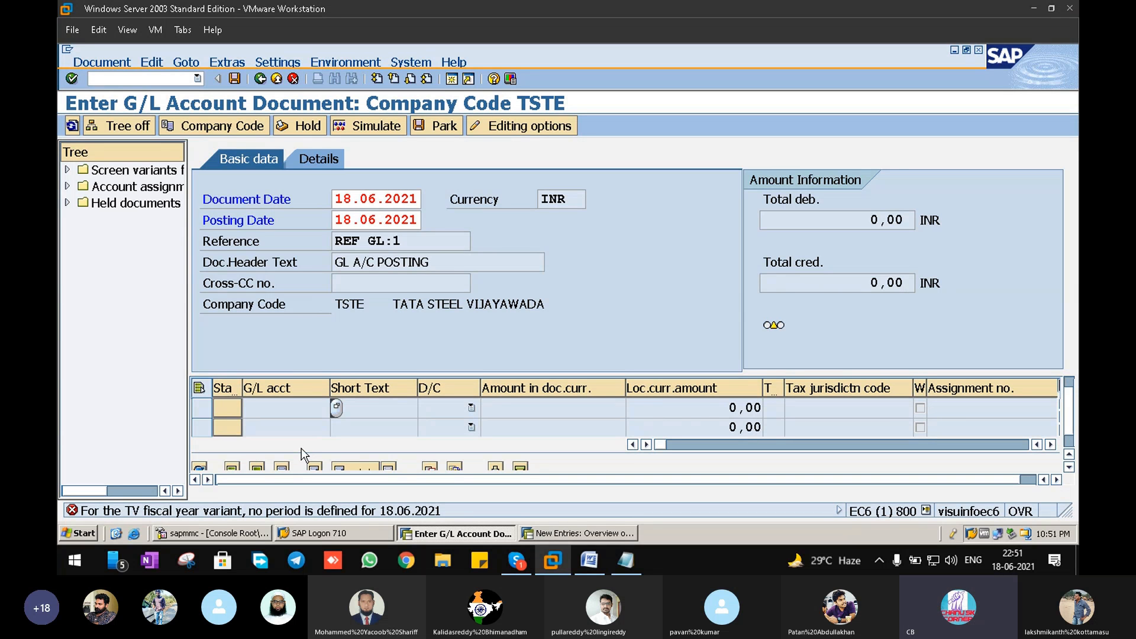
double_click(238, 508)
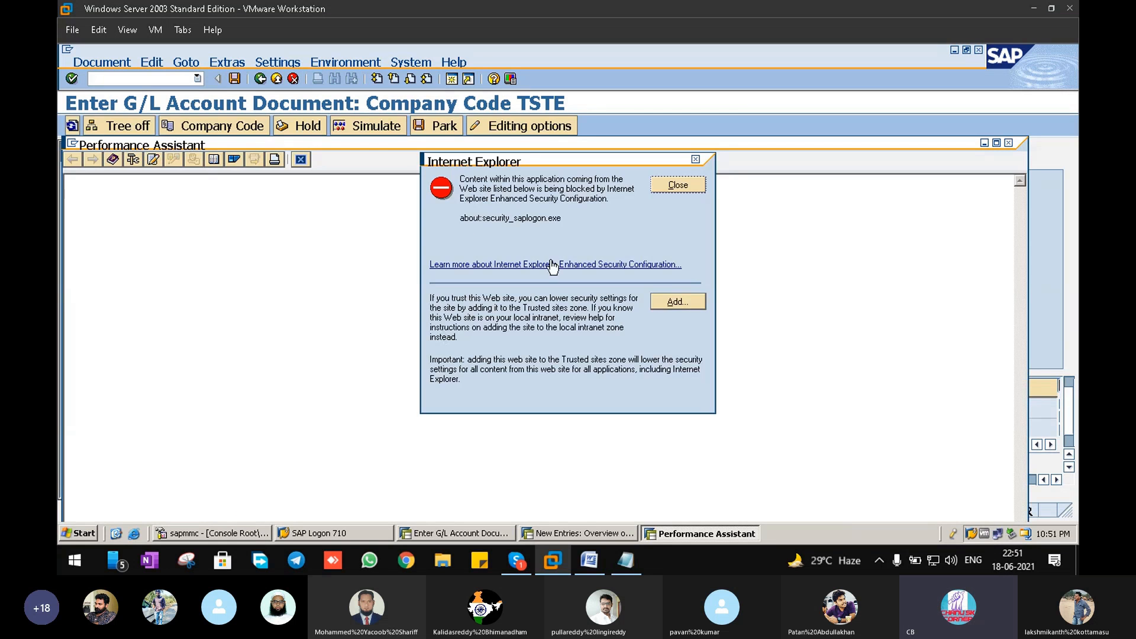
click(666, 189)
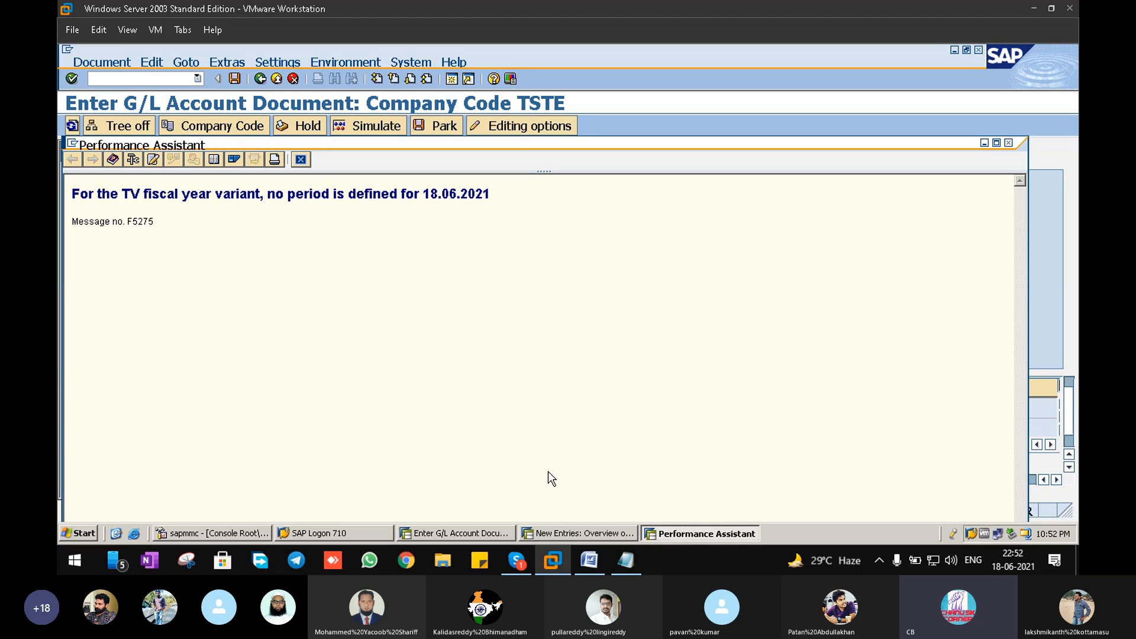
- Close the Performance Assistant and call transaction /NOB2 in the second session, which is on the account group entries
click(574, 532)
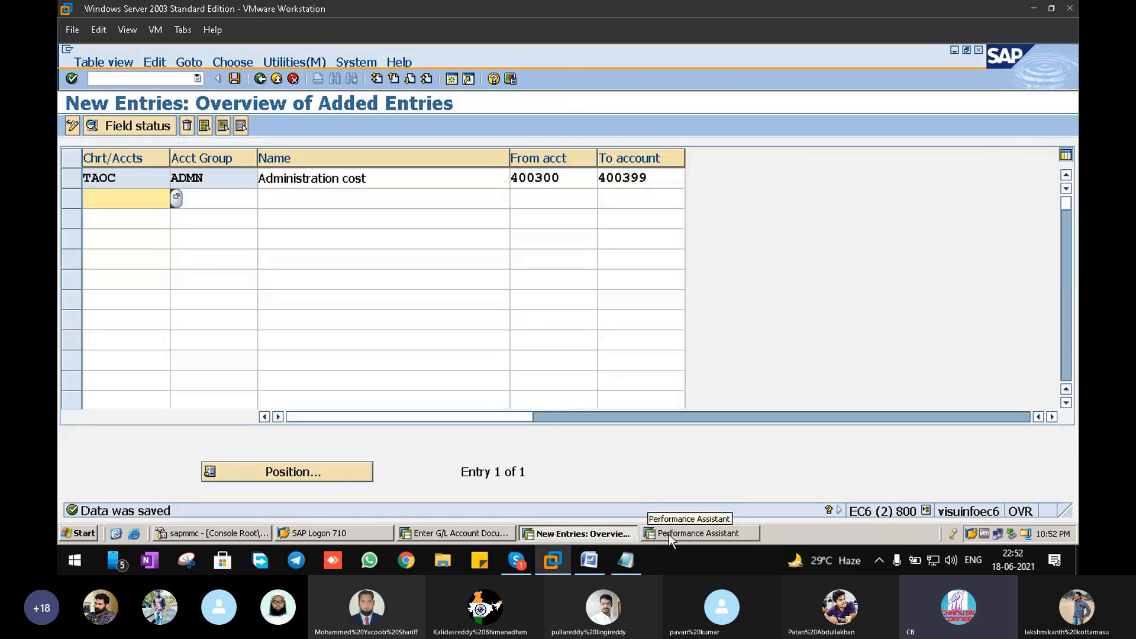
click(686, 532)
click(1008, 144)
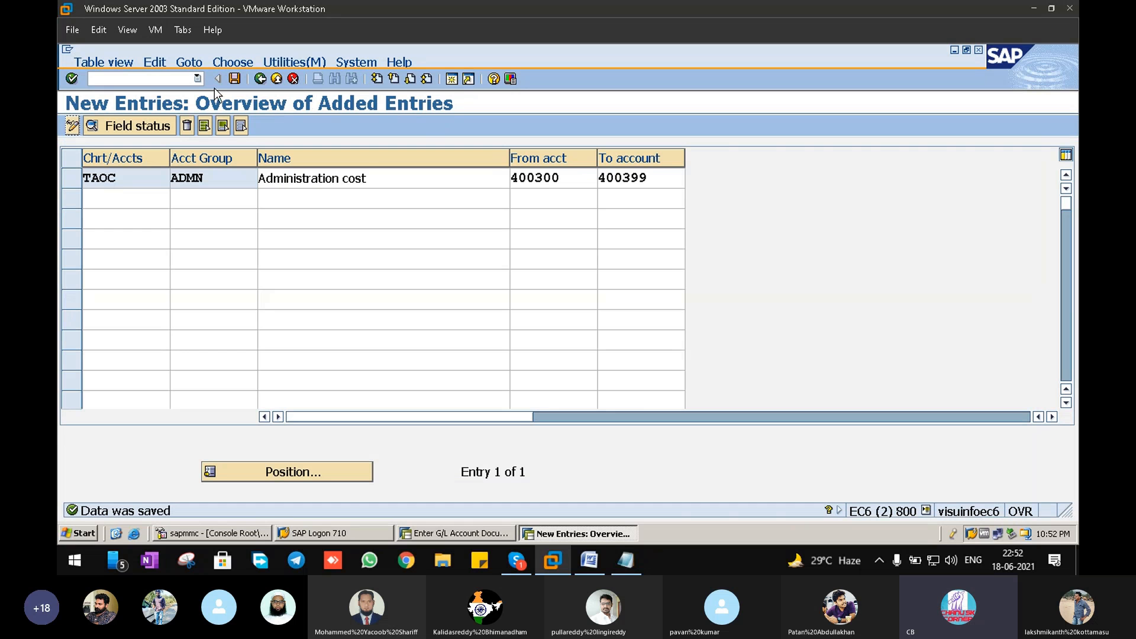
text(/NOB2)
key(Return)
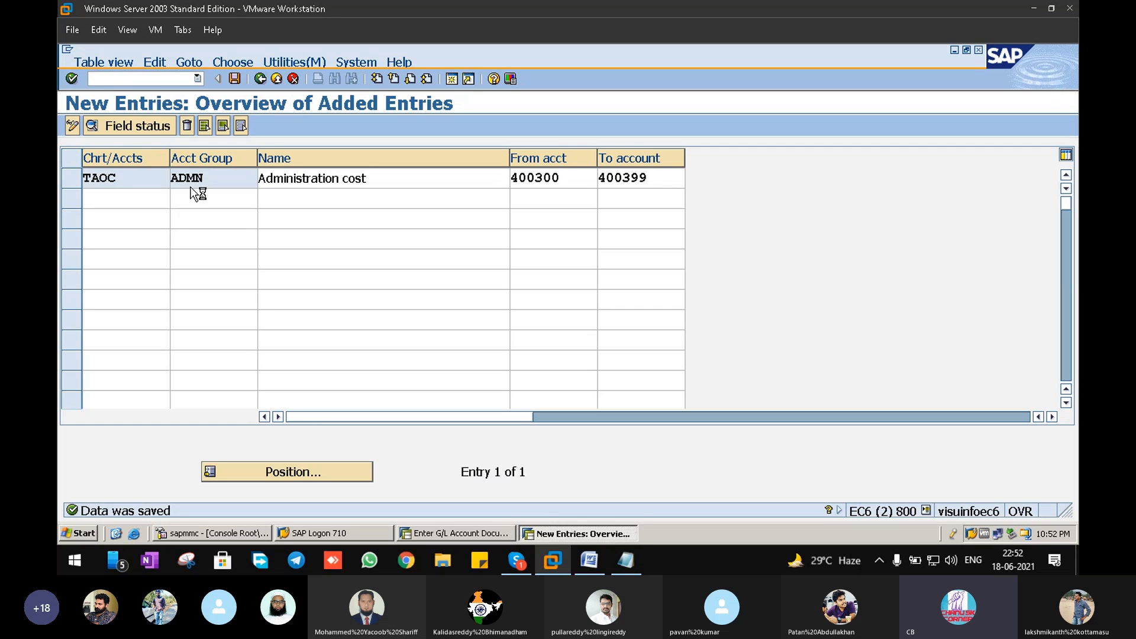